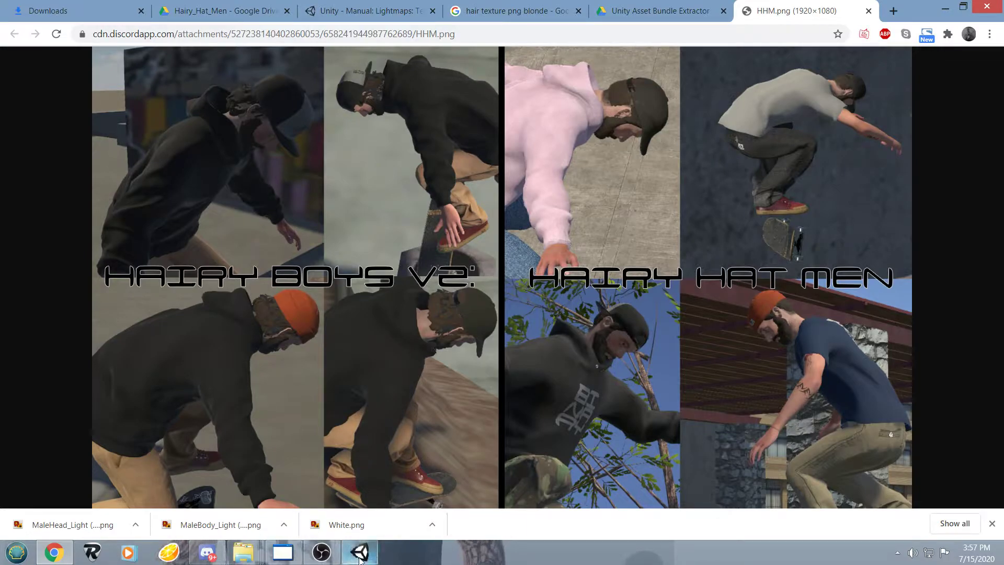
Leave the Custom Headwear screen and quit SkaterXL, confirming the close.
left_click(194, 4)
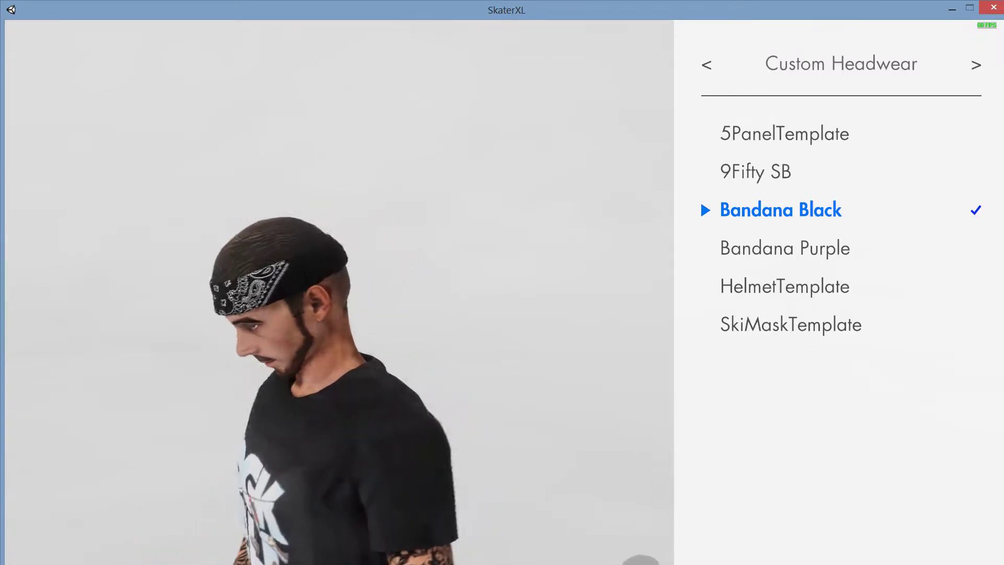
key("Escape")
key("Escape")
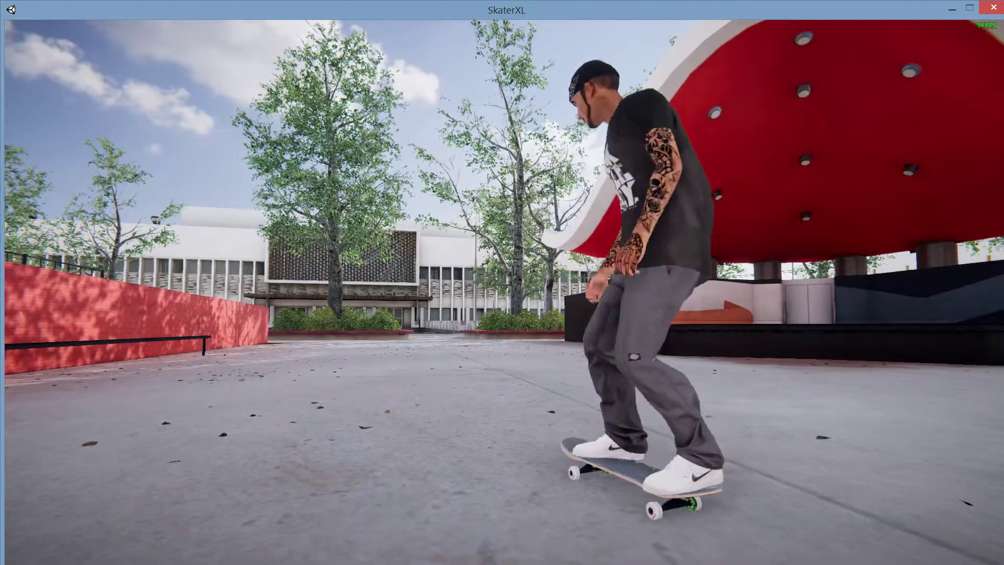
key("Escape")
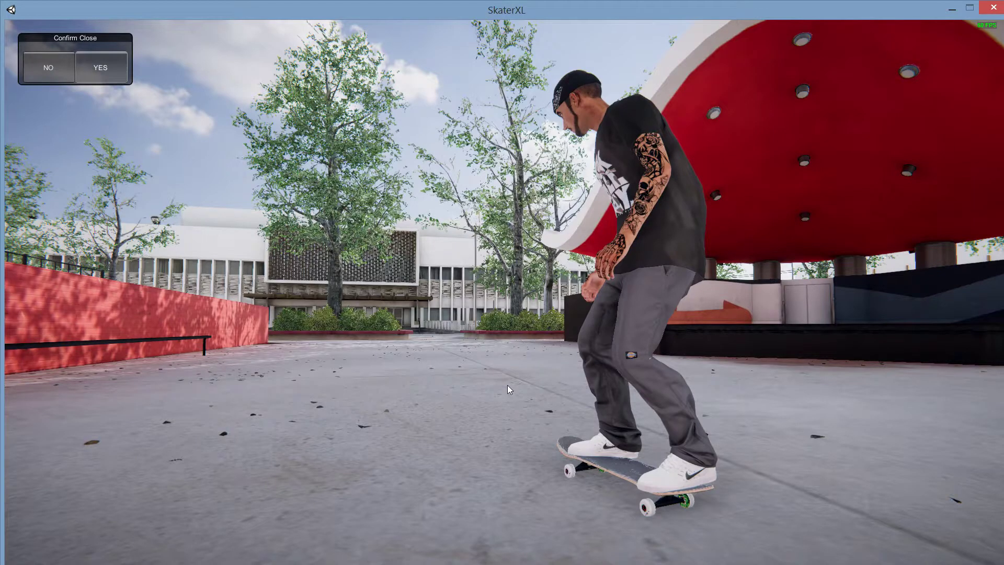
key("Return")
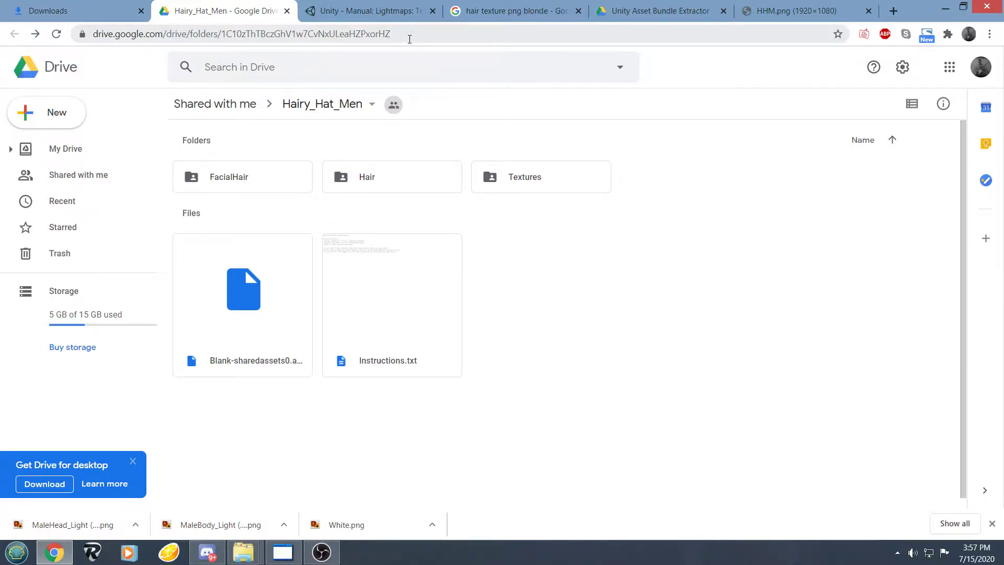
Look through the FacialHair, Hair and Textures folders of the shared Hairy_Hat_Men folder.
double_click(220, 187)
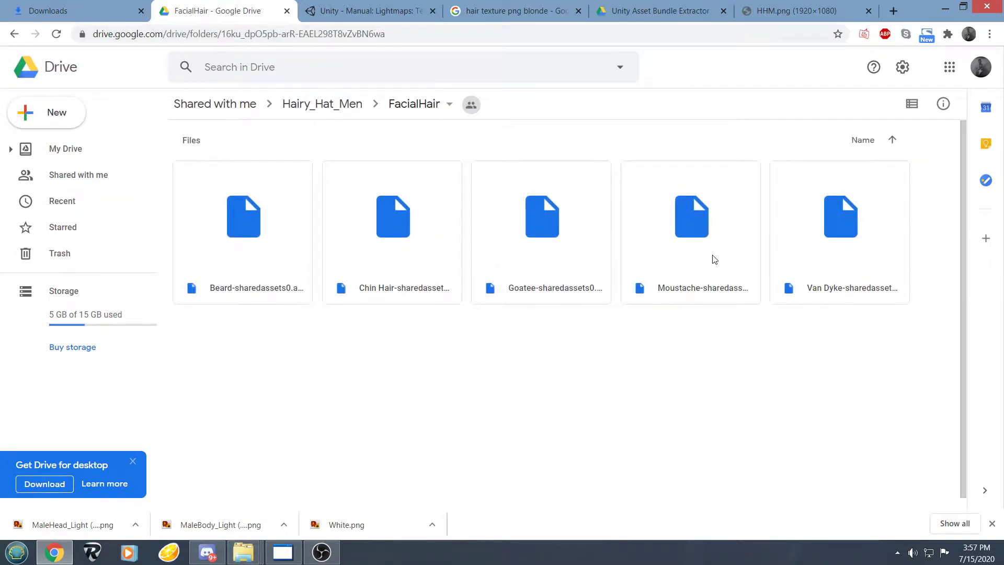
left_click(14, 35)
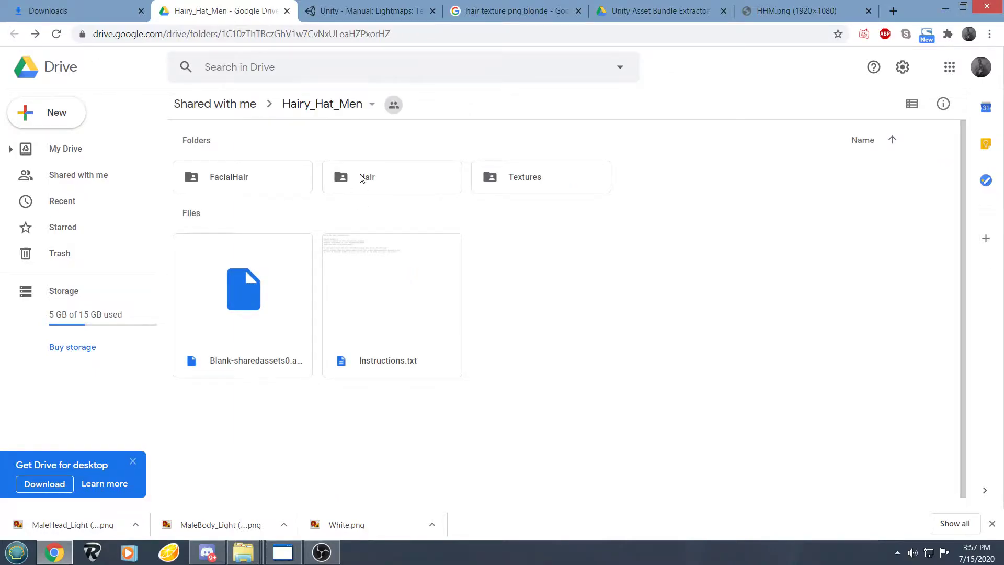
double_click(362, 178)
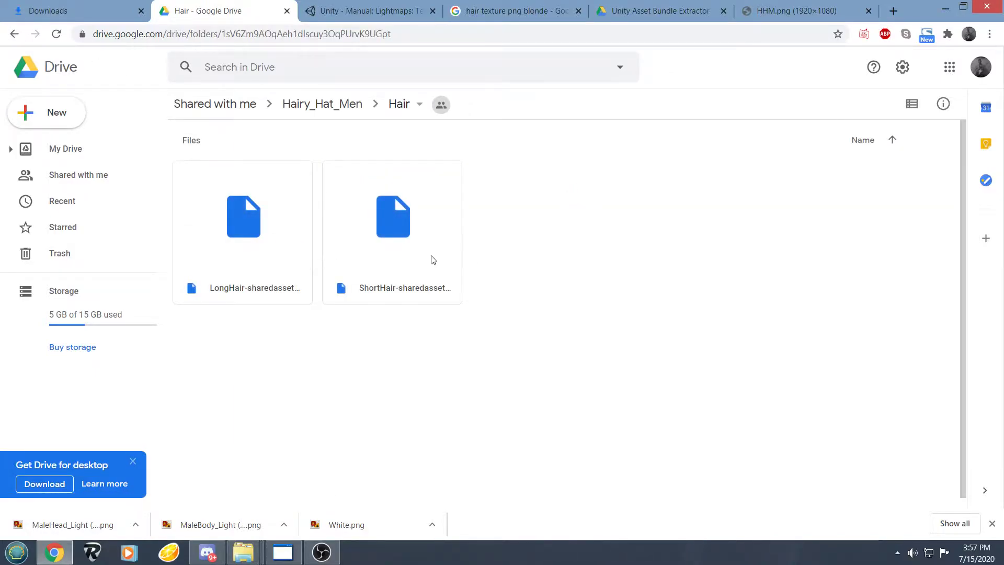
left_click(14, 35)
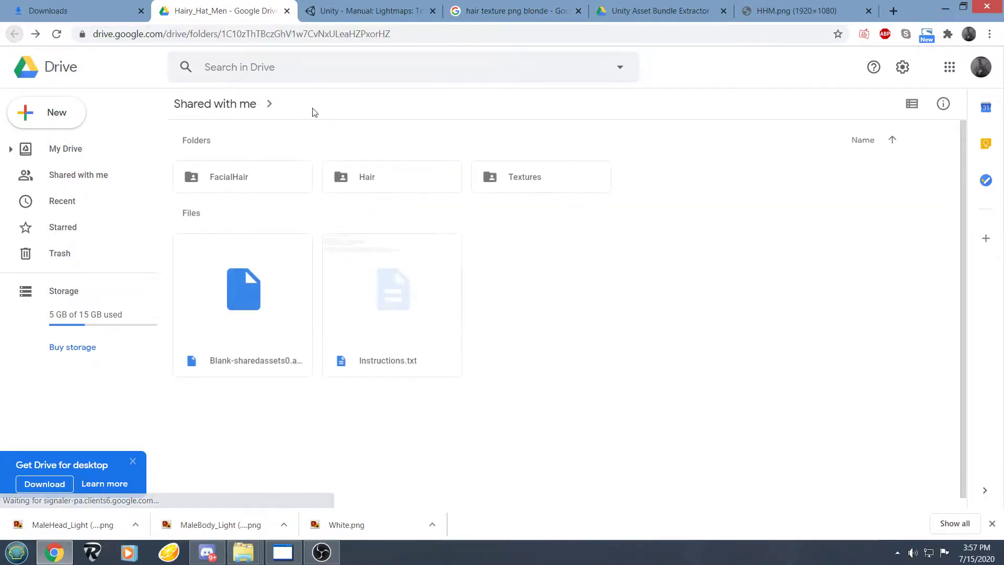
left_click(536, 192)
double_click(535, 191)
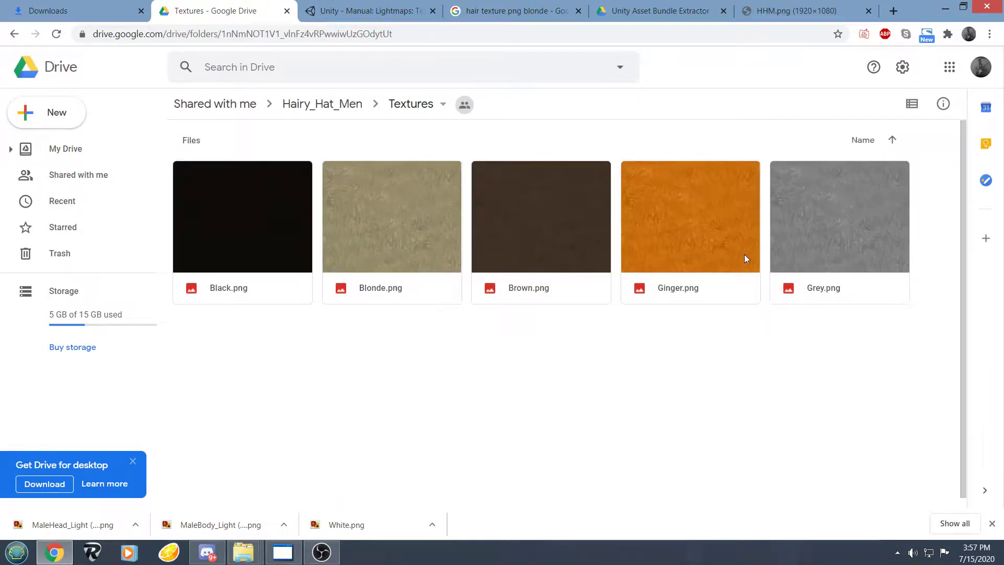
left_click(13, 35)
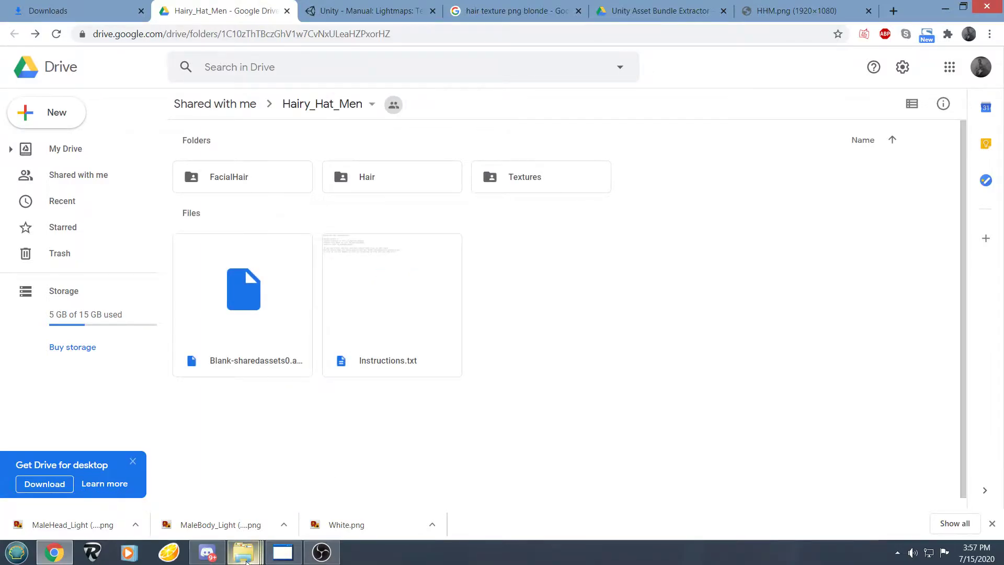
Switch to File Explorer, bring up the SkaterXL_Data folder and open Hat Models in the Documents SkaterXL folder.
mouse_move(248, 560)
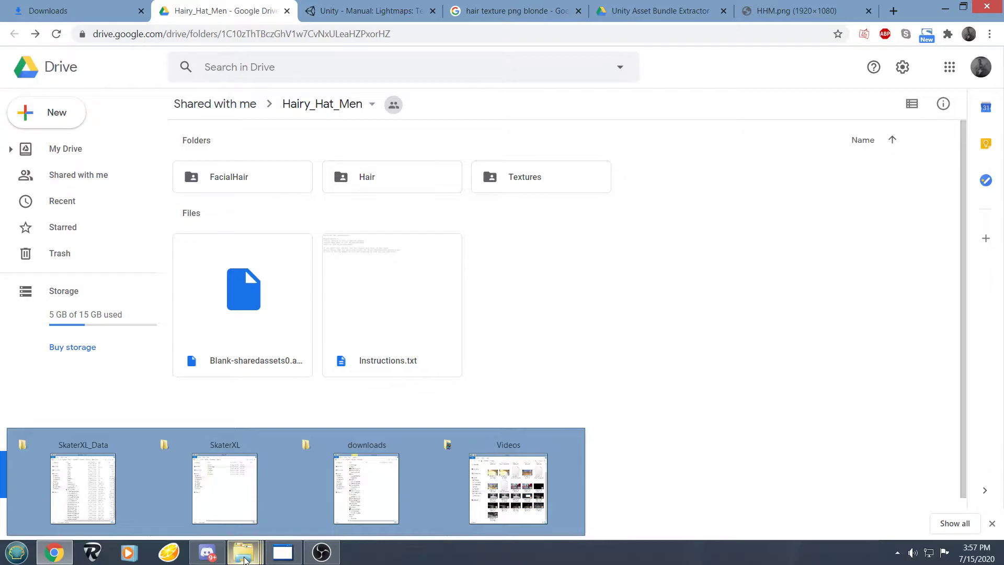
left_click(92, 497)
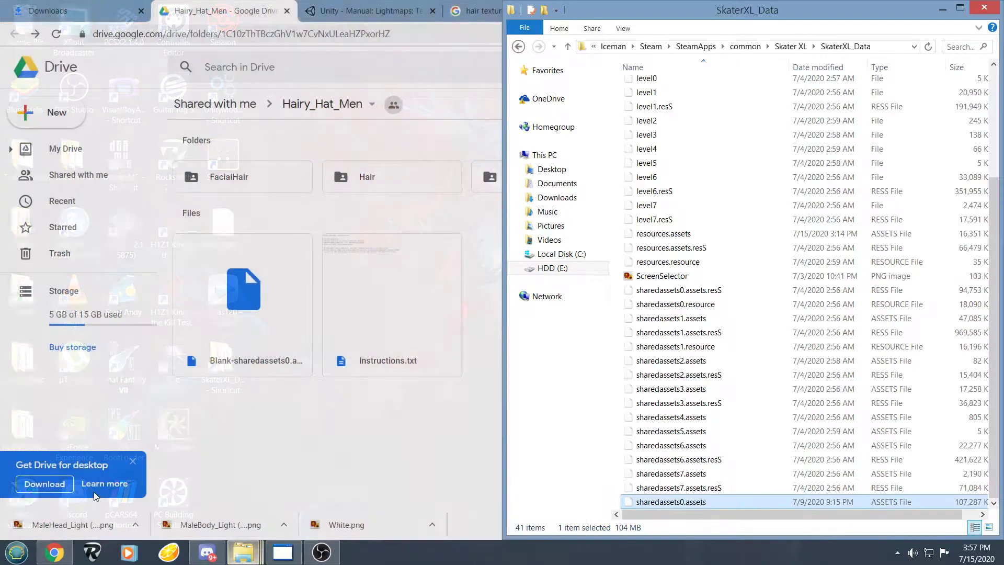
mouse_move(250, 558)
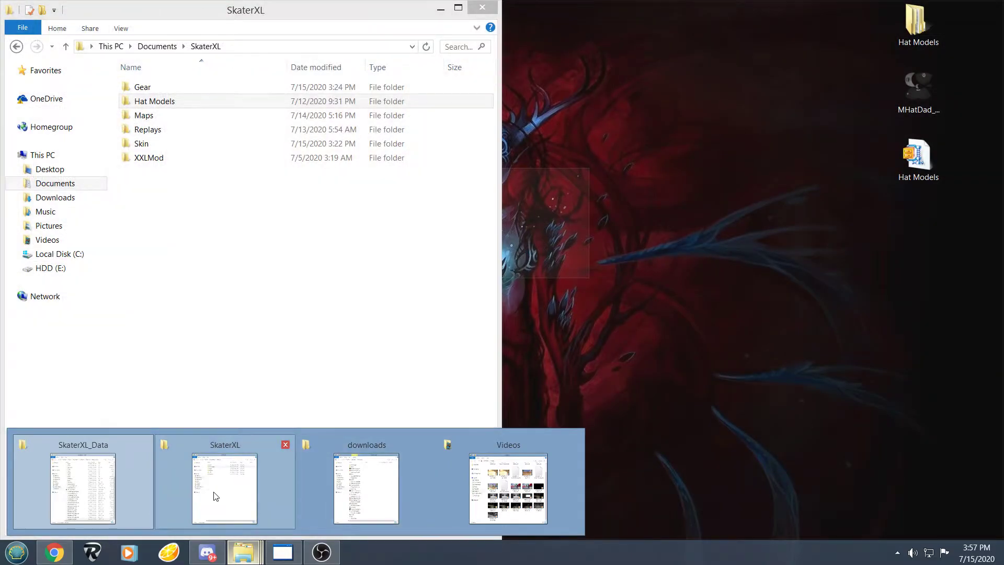
left_click(216, 496)
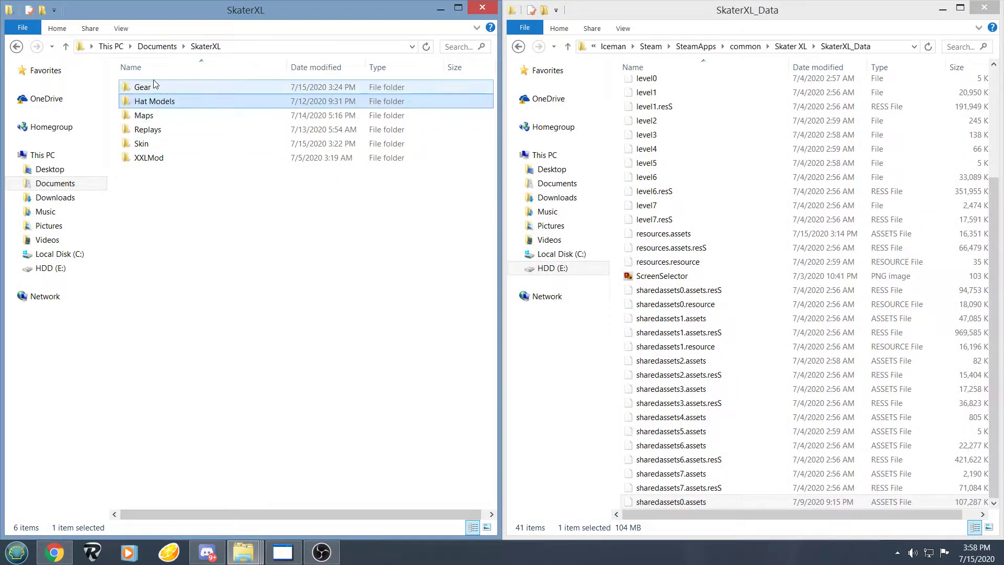
double_click(161, 101)
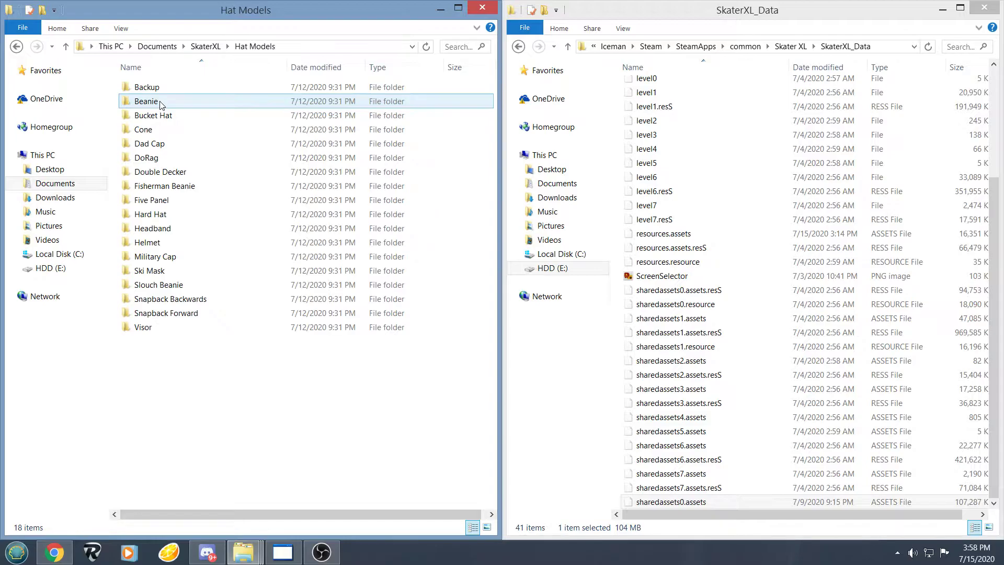
Copy sharedassets0.assets from the Snapback Backwards folder into SkaterXL_Data, replacing the existing file.
mouse_move(169, 148)
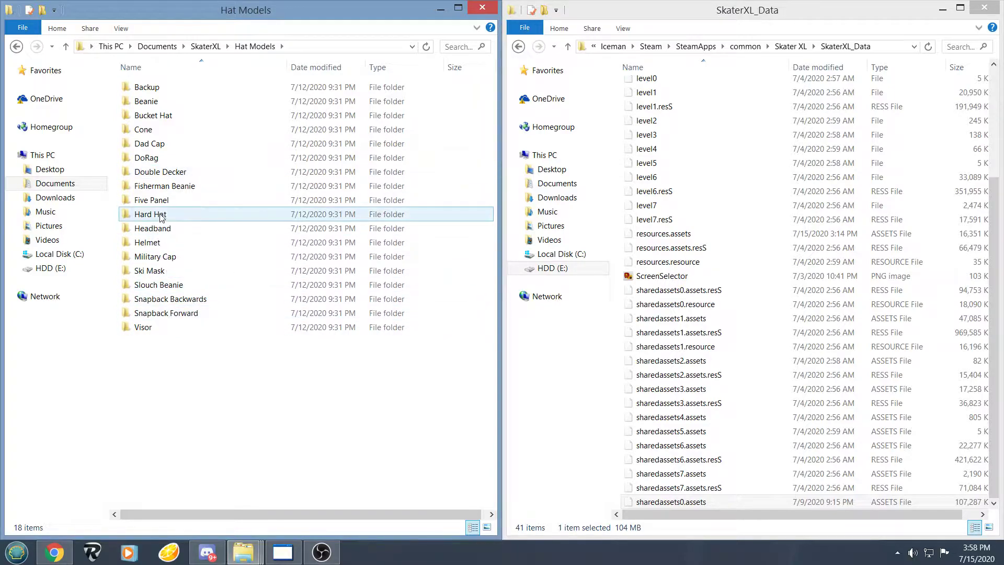
mouse_move(190, 305)
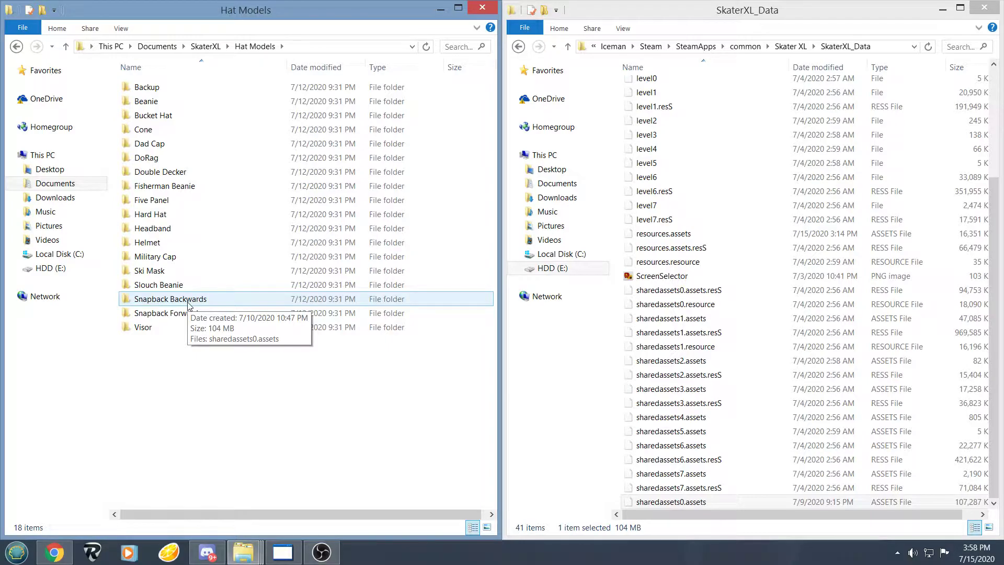
double_click(189, 306)
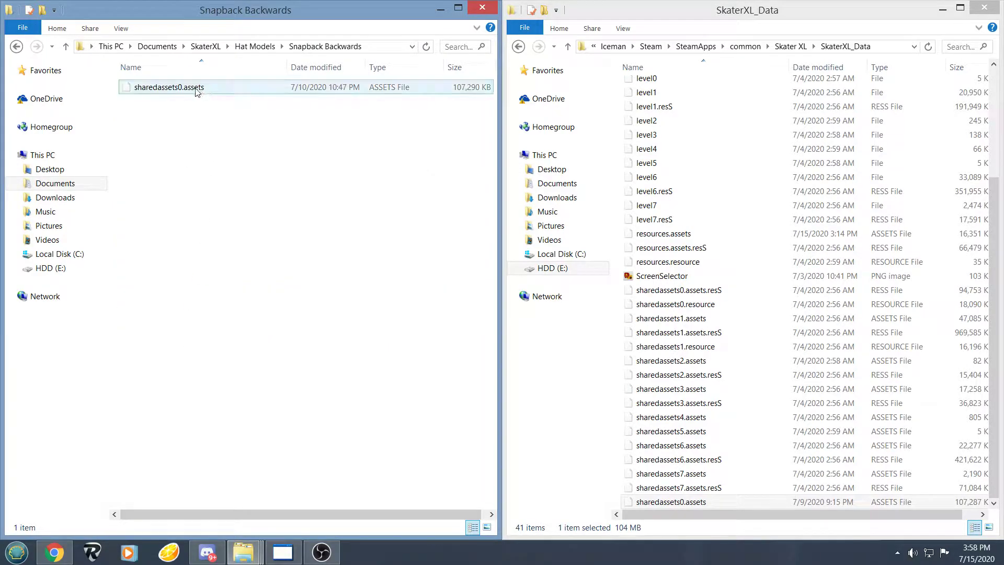
left_click_drag(197, 92, 729, 431)
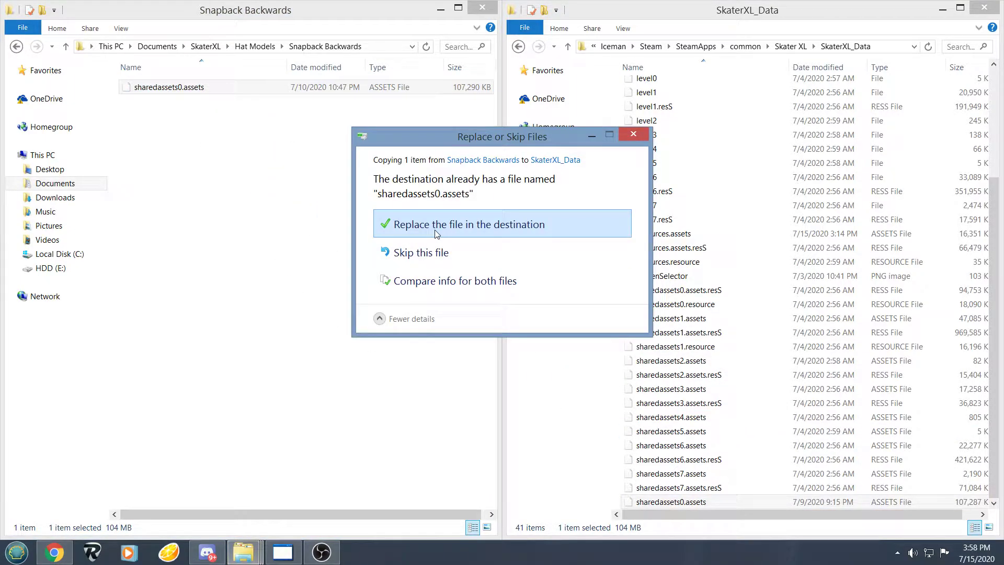
left_click(413, 226)
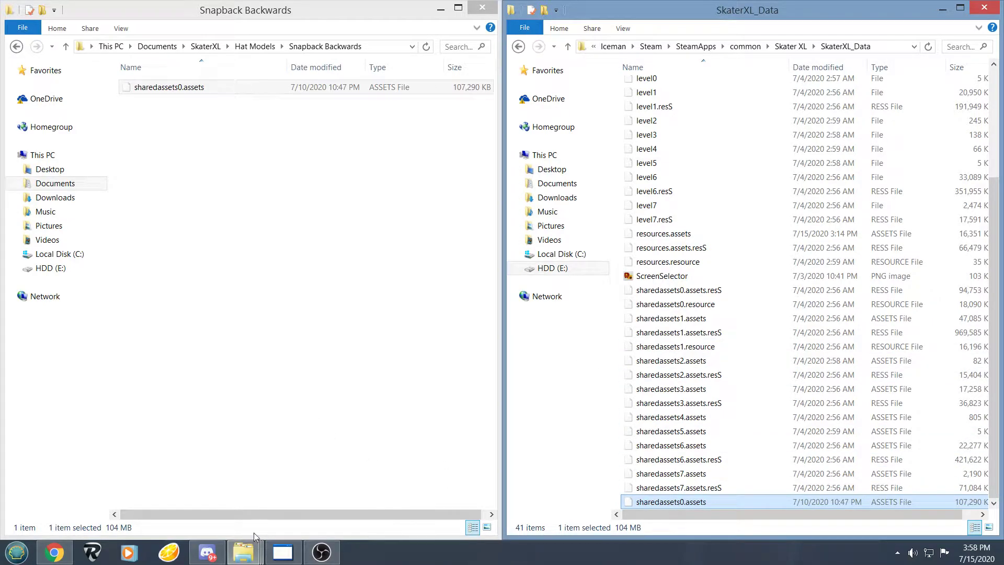
Switch to Unity Assets Bundle Extractor and open sharedassets0.assets from the SkaterXL_Data folder.
left_click(283, 553)
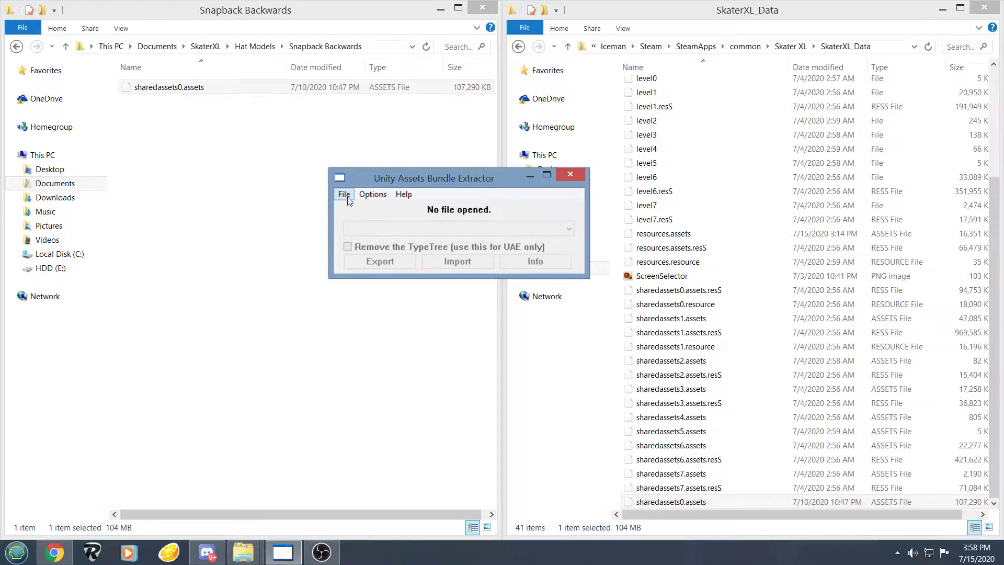
left_click(344, 194)
left_click(353, 210)
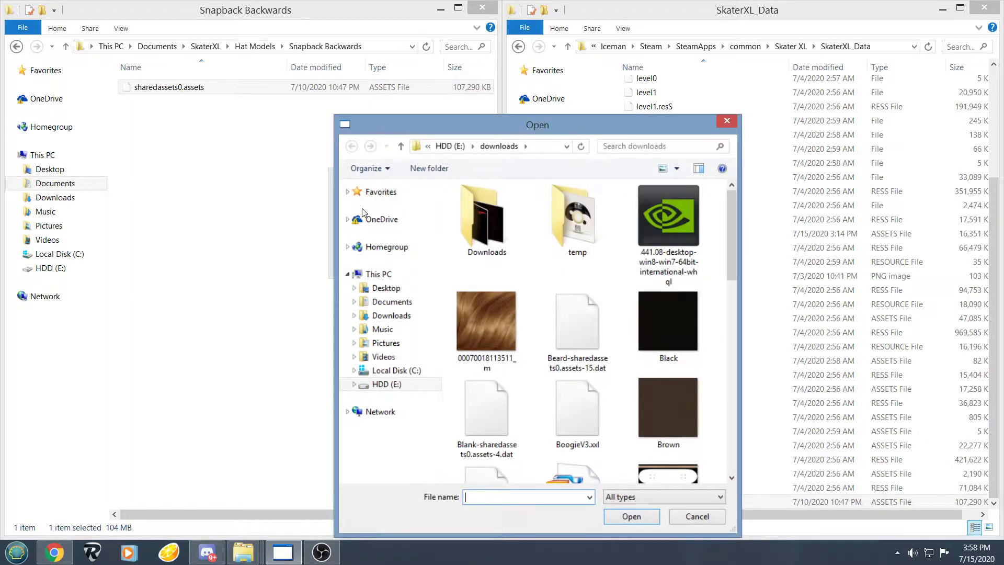
left_click(348, 193)
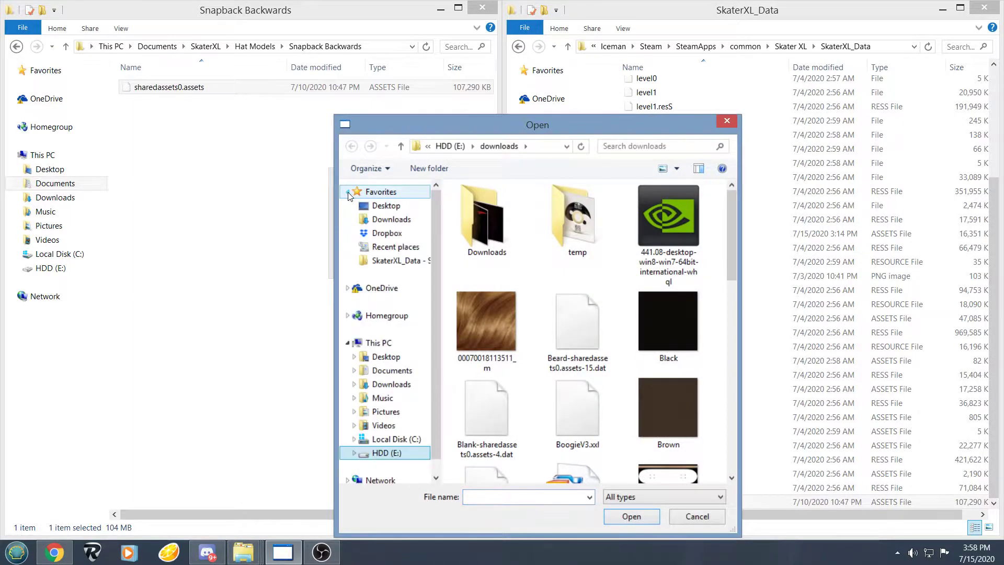
left_click(397, 260)
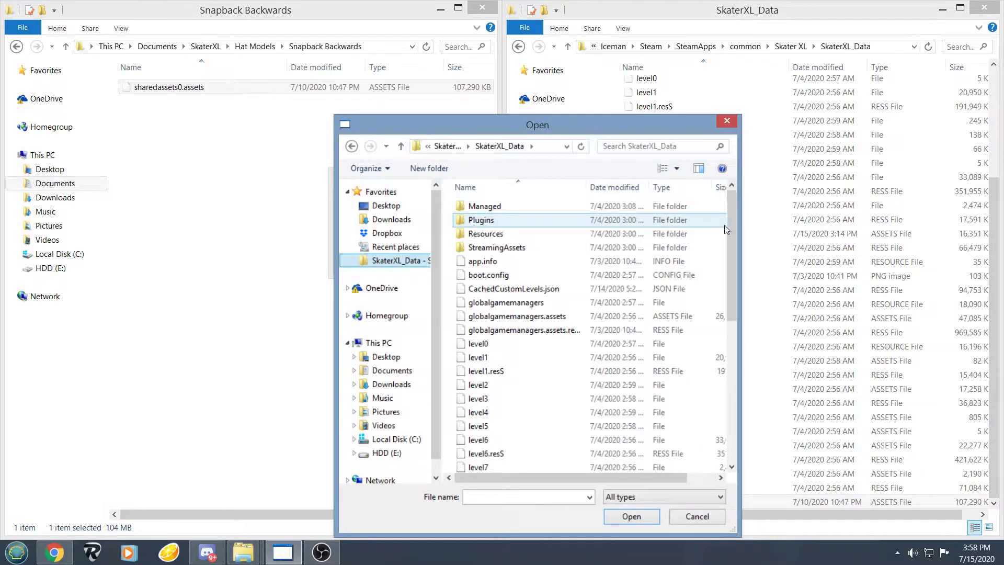
left_click_drag(731, 234, 732, 317)
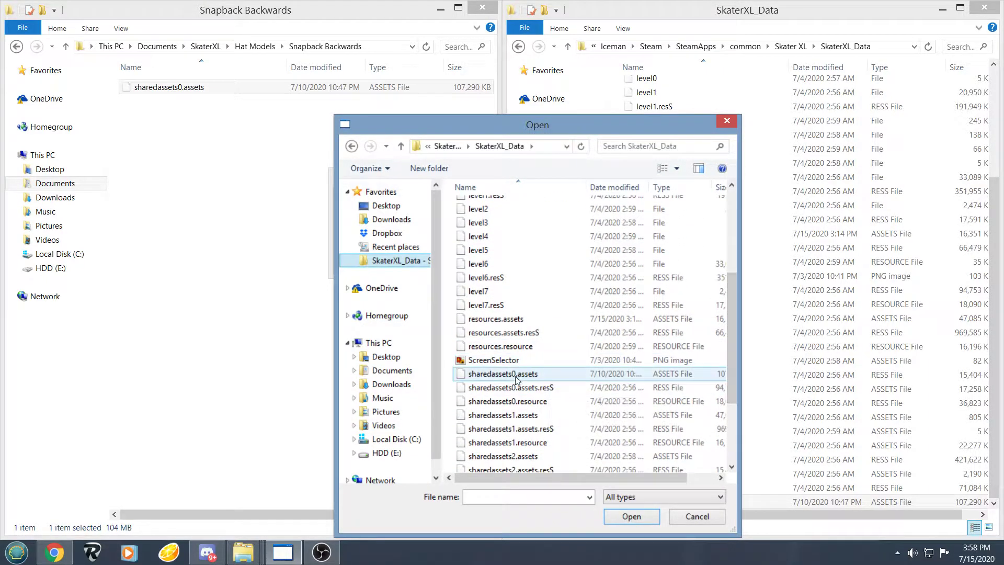
left_click(518, 377)
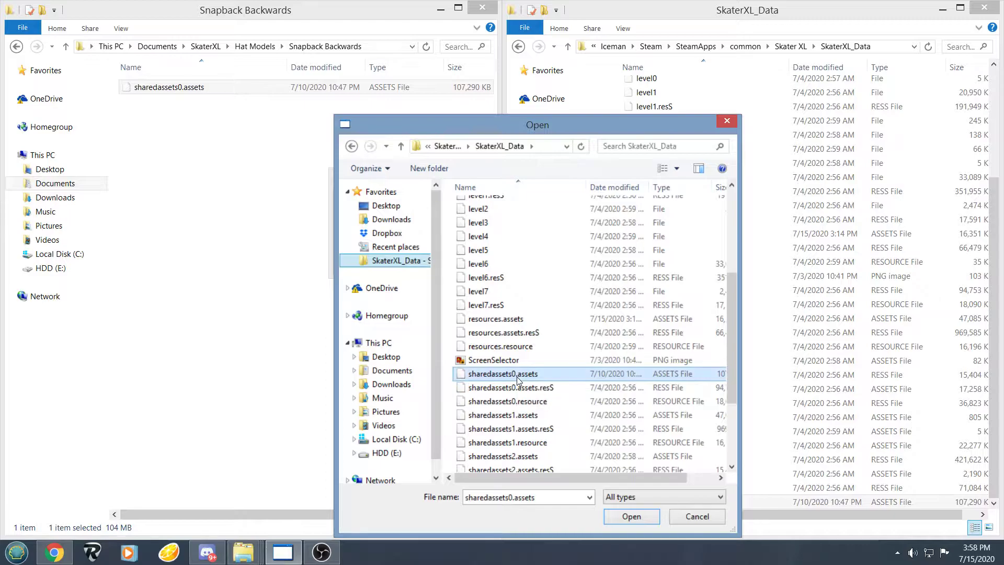
left_click(632, 517)
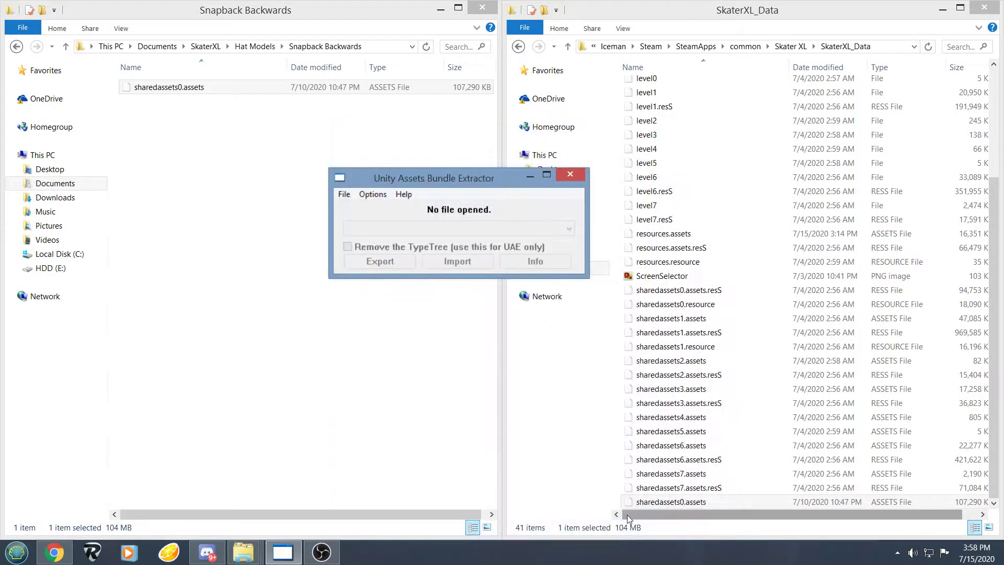
left_click_drag(576, 166, 500, 89)
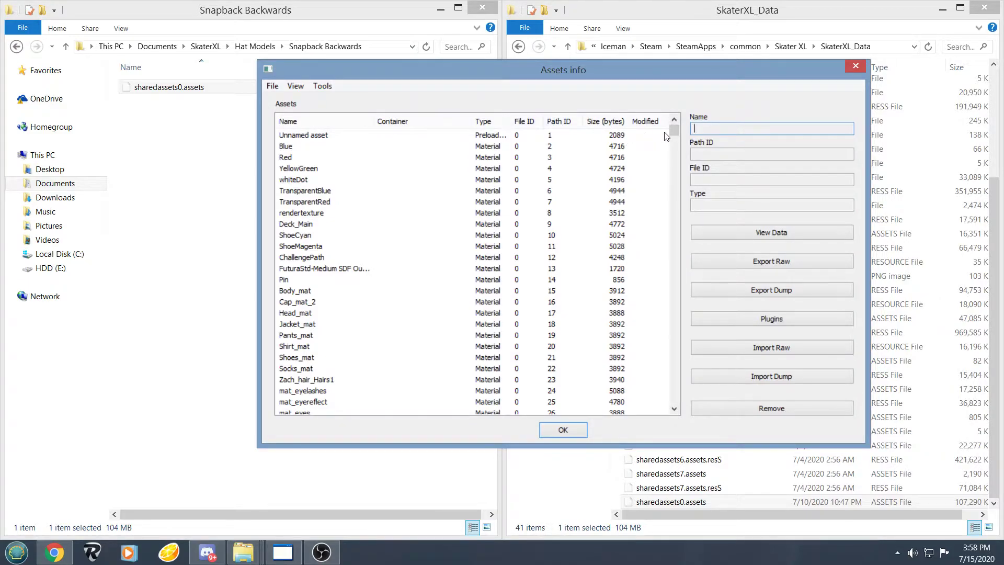
Sort the assets list by Path ID and locate the R_eyelash_mesh entry with Path ID 303.
mouse_move(674, 132)
left_mouse_down()
mouse_move(677, 149)
mouse_move(679, 131)
left_mouse_up()
left_click(558, 122)
left_click(558, 121)
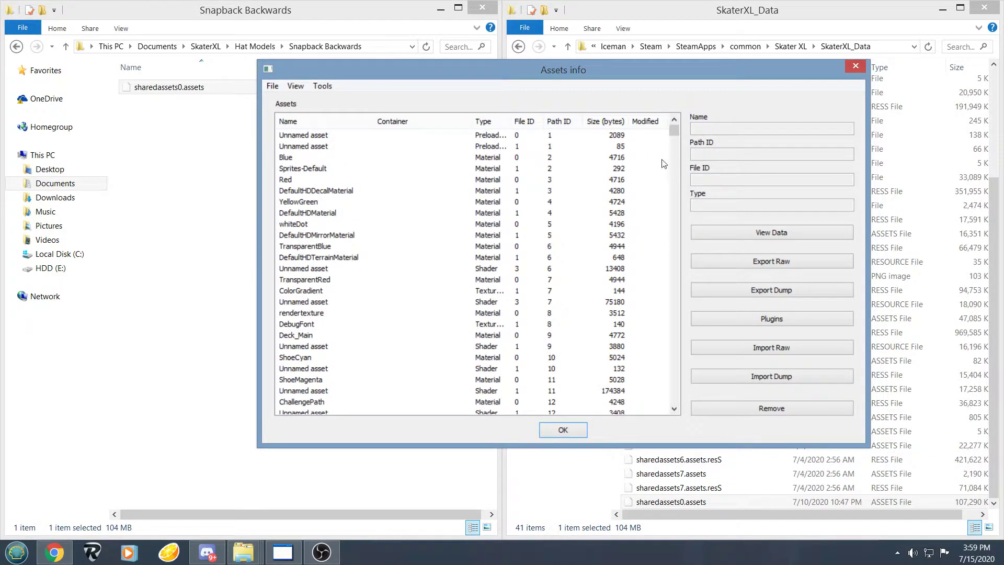
left_click_drag(677, 135, 676, 146)
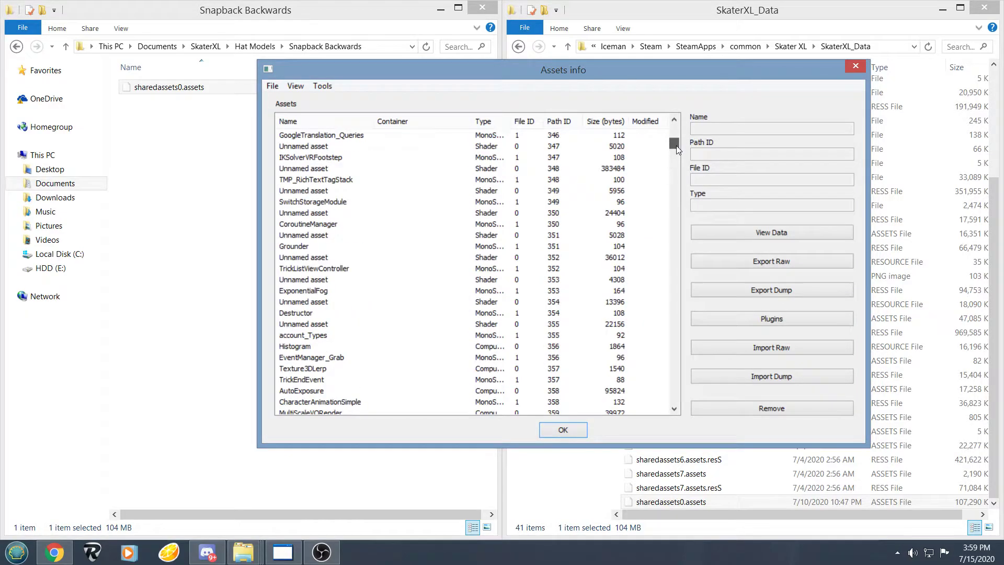
scroll(478, 228, "up", 18)
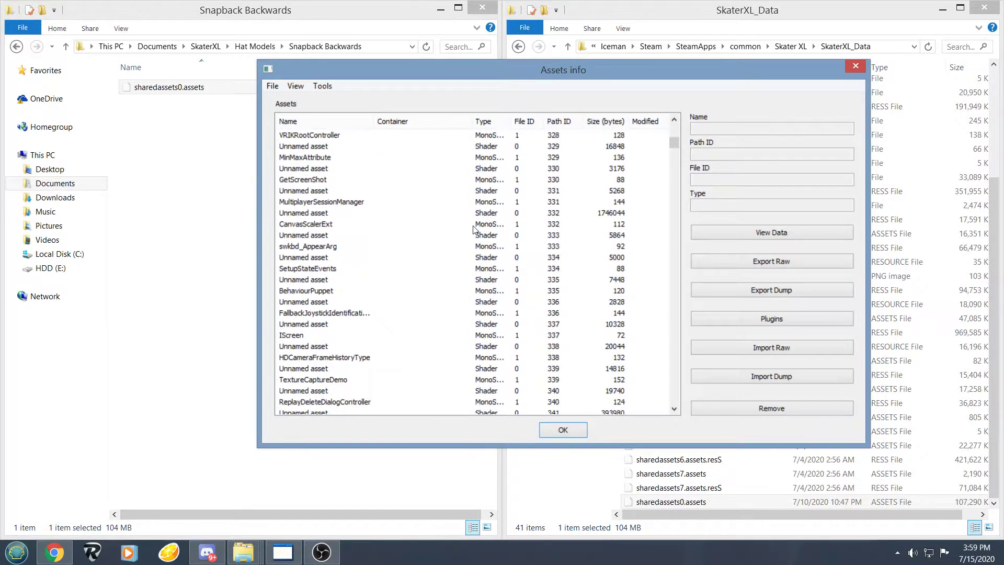
scroll(473, 229, "up", 12)
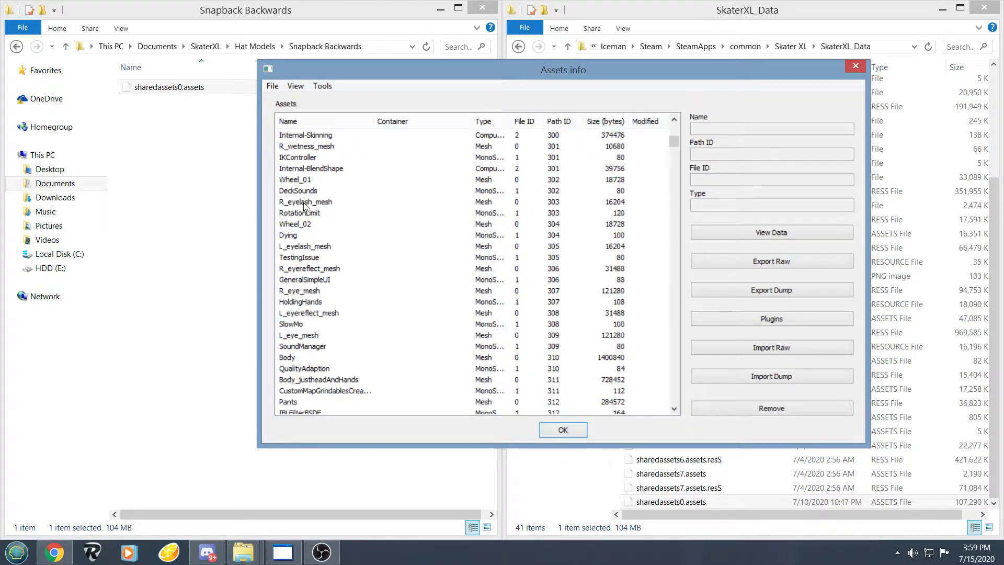
Import the raw Beard-sharedassets0.assets-15.dat file from the downloads folder on HDD (E:) into R_eyelash_mesh, Path ID 303.
left_click(304, 204)
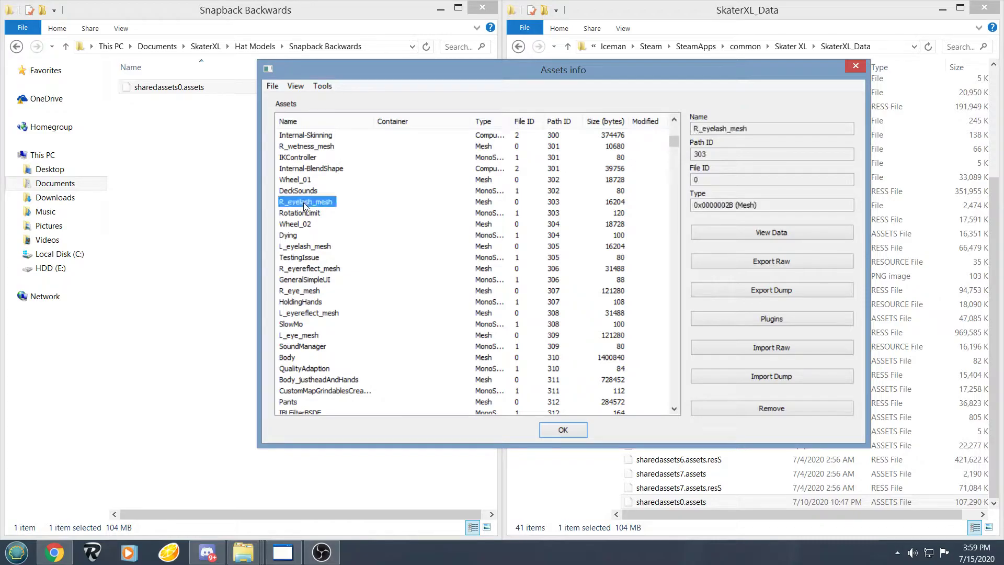
left_click(758, 350)
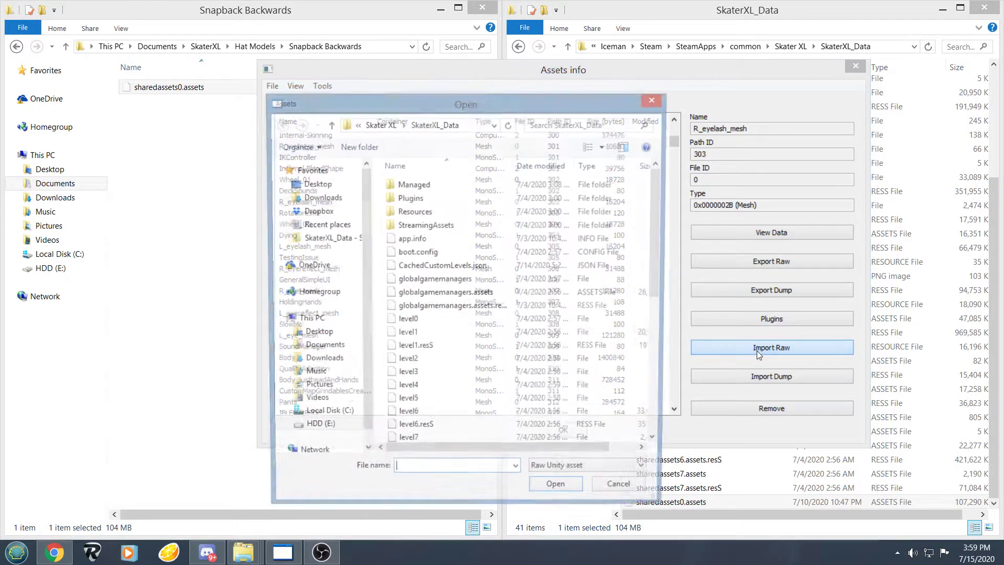
left_click(315, 431)
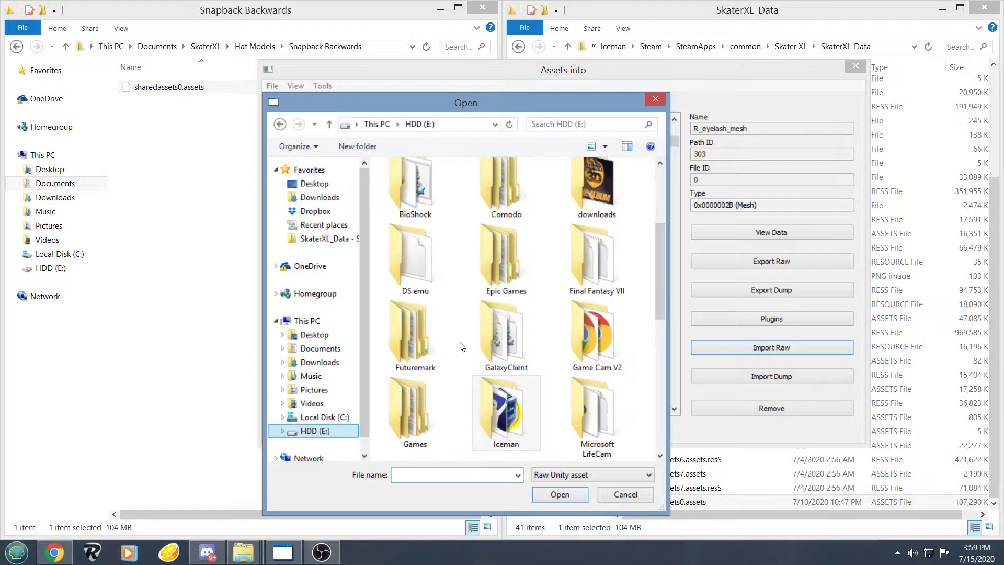
double_click(619, 200)
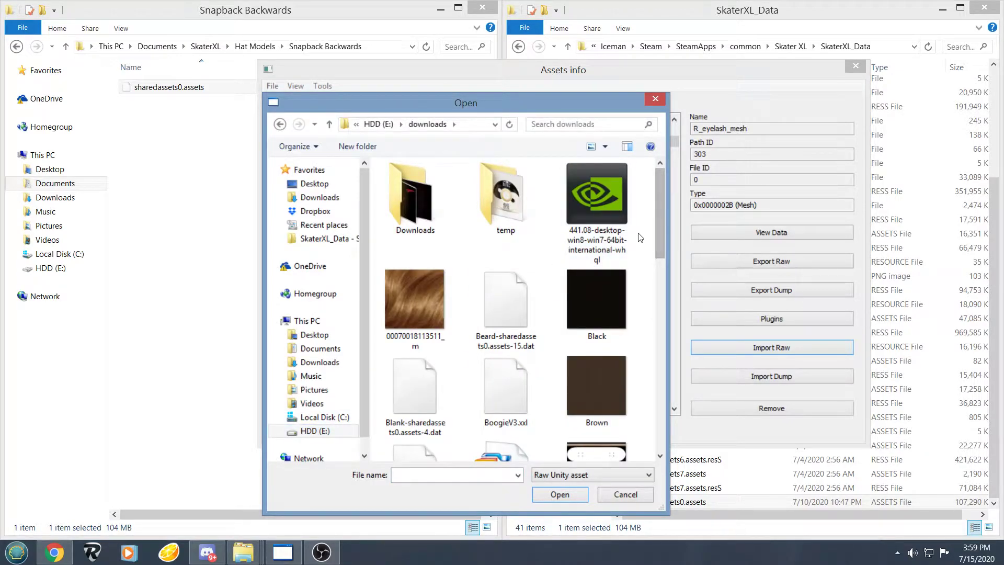
left_click_drag(660, 205, 660, 220)
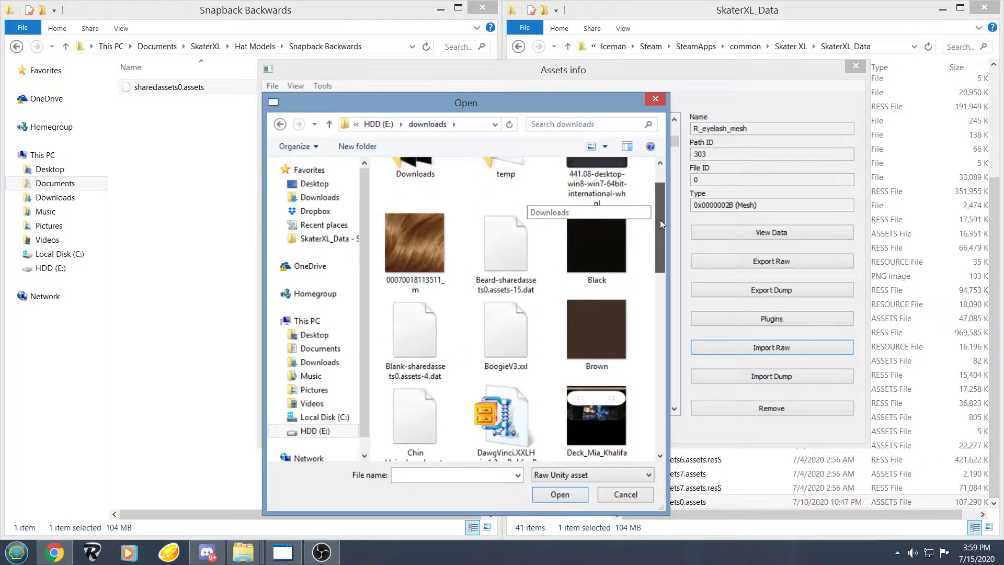
double_click(501, 250)
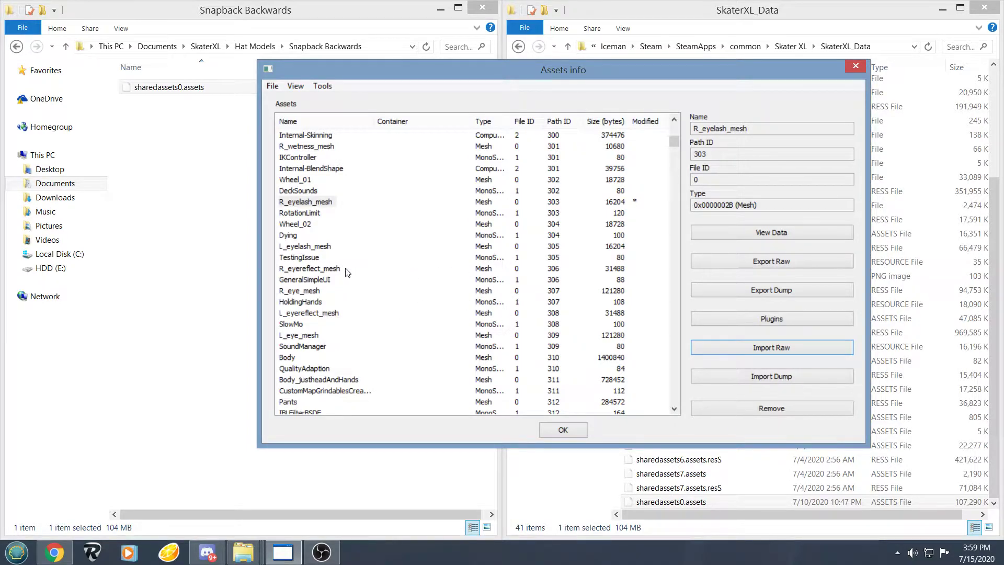
Import the raw ShortHair mesh file from the downloads folder into L_eyelash_mesh, Path ID 305.
left_click(305, 247)
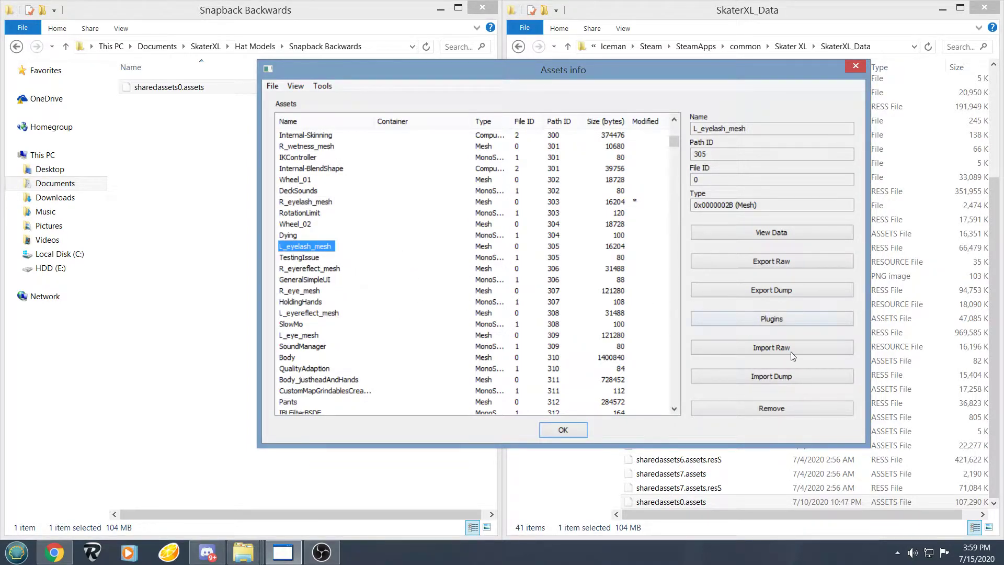
left_click(738, 349)
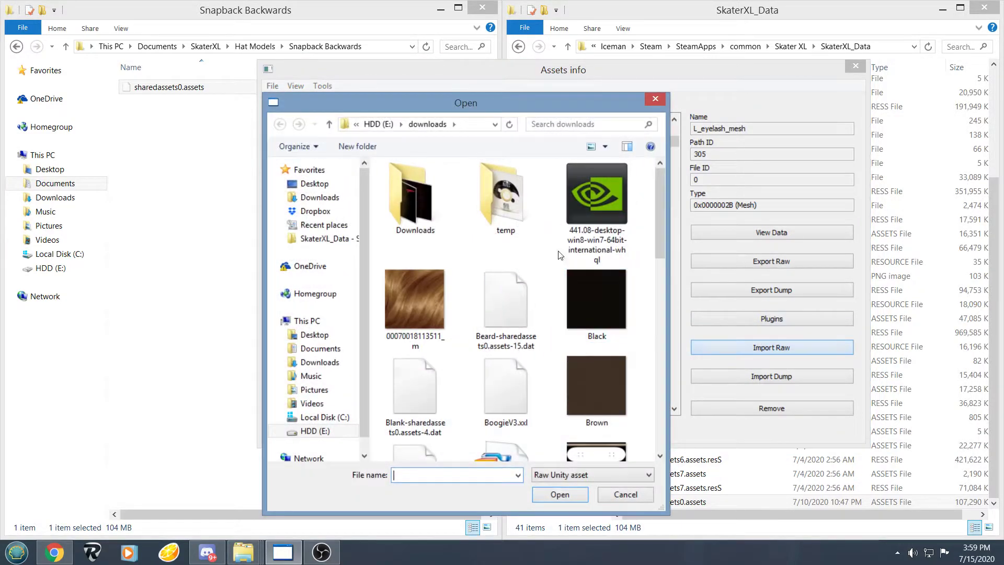
left_click_drag(657, 230, 664, 367)
double_click(508, 312)
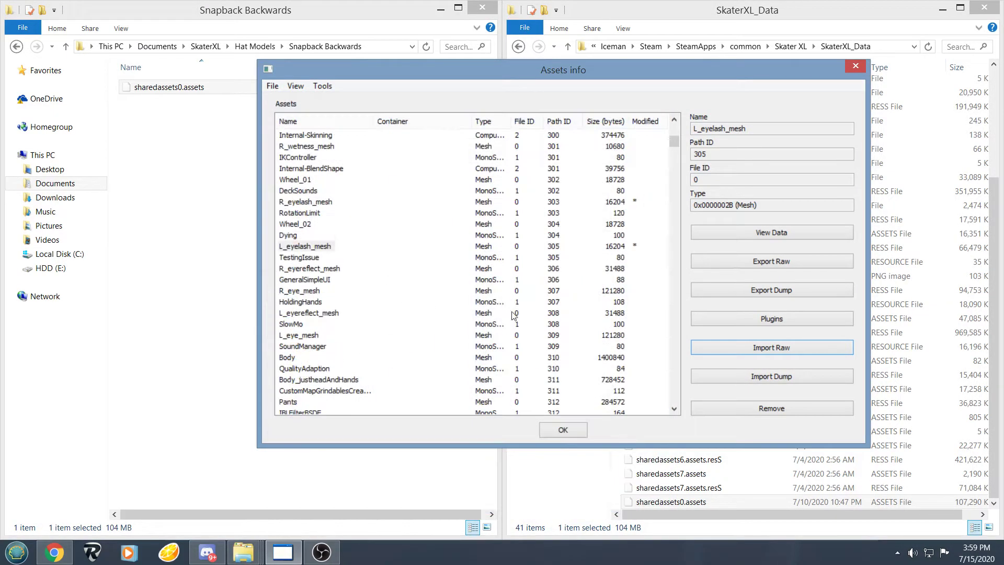
left_click(675, 121)
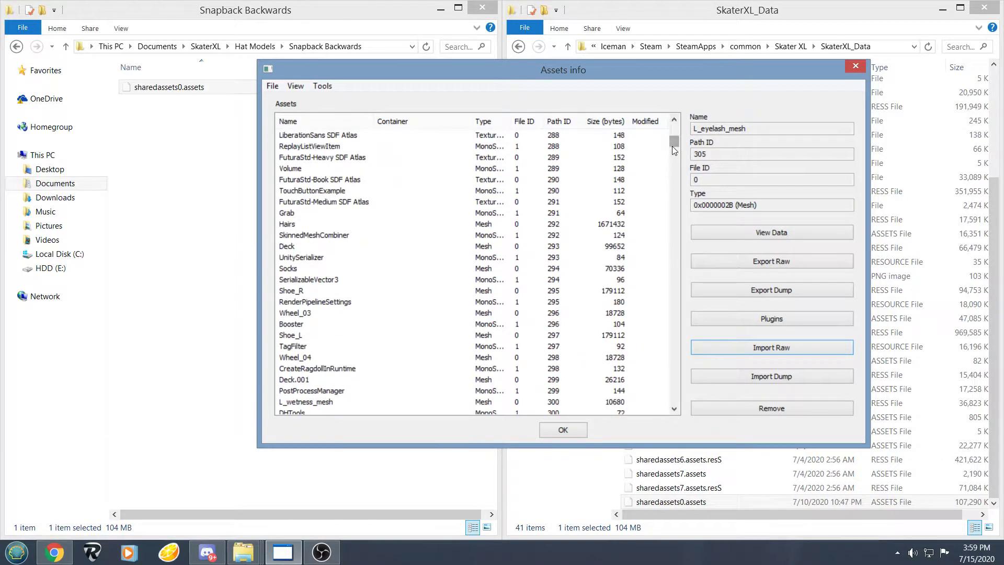
left_click_drag(672, 143, 673, 139)
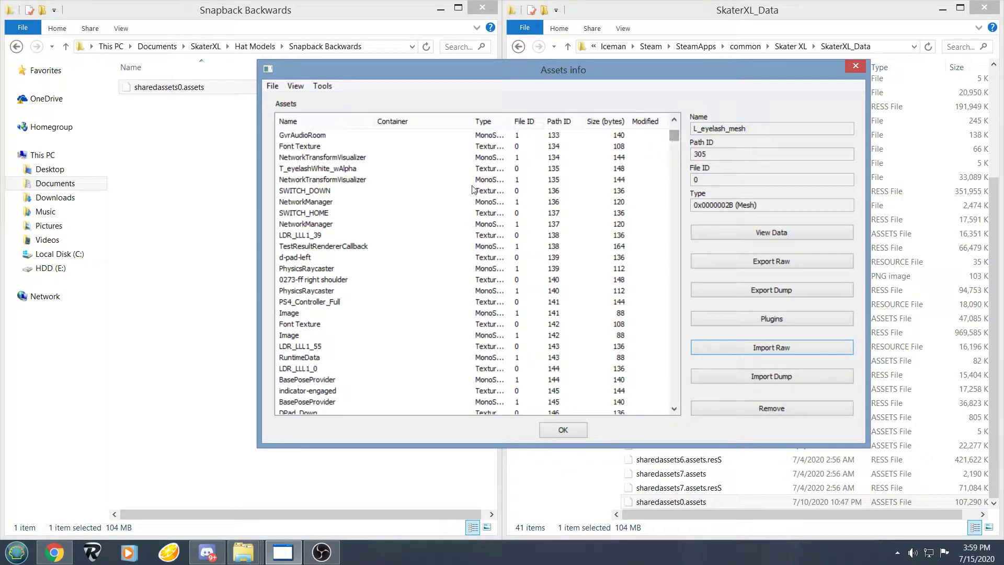
left_click(299, 170)
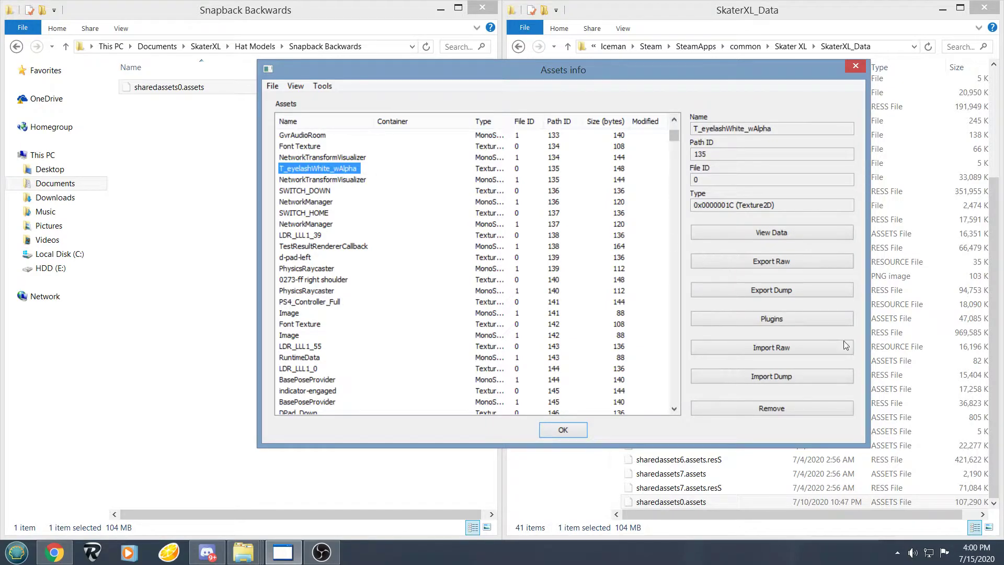
left_click(767, 325)
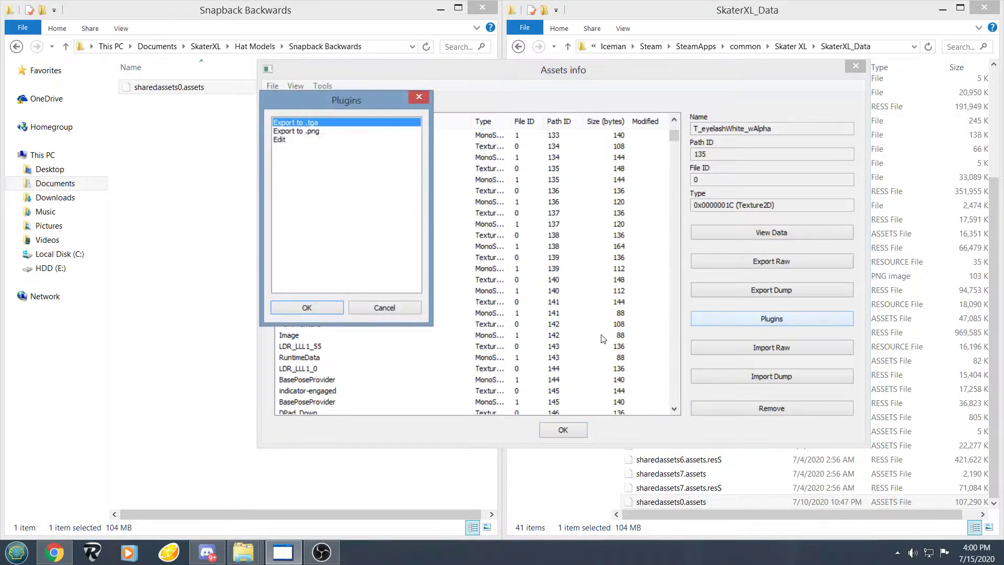
left_click(283, 140)
left_click(322, 305)
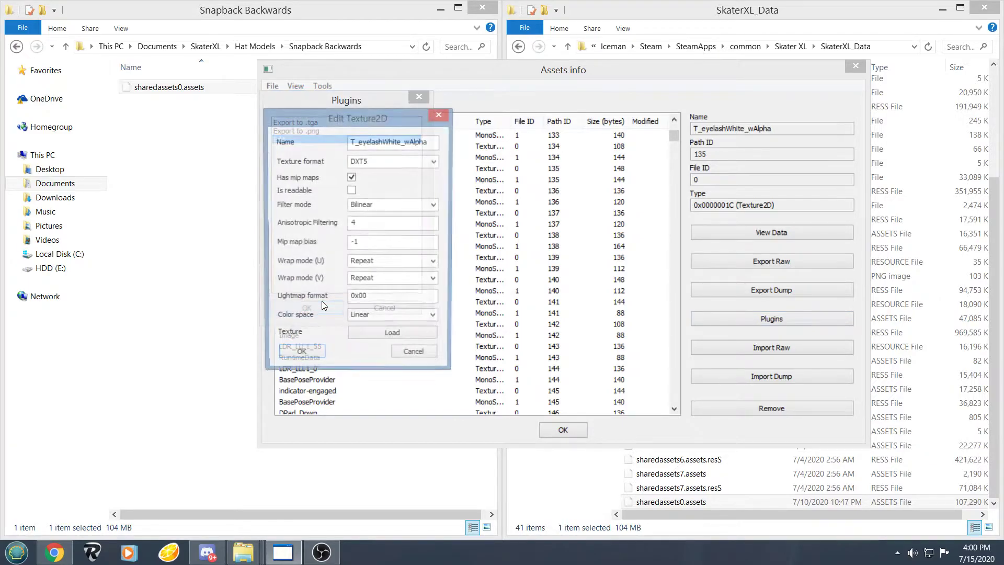
left_click(368, 335)
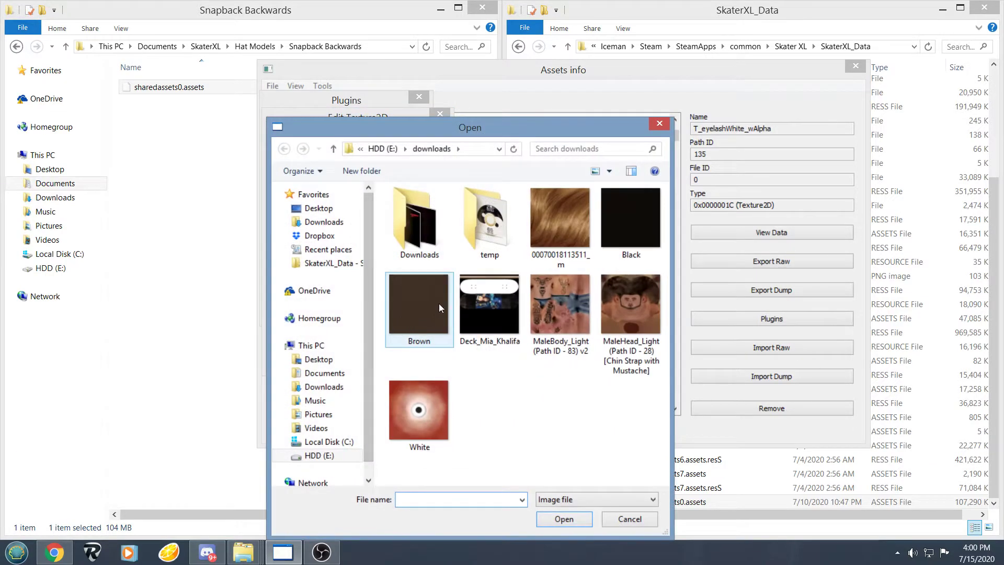
double_click(556, 229)
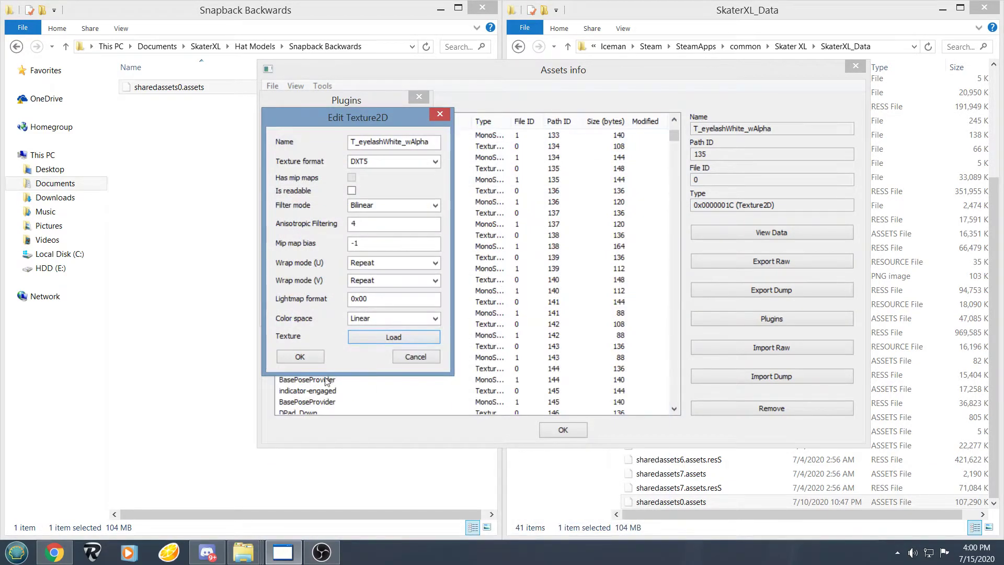
left_click(300, 358)
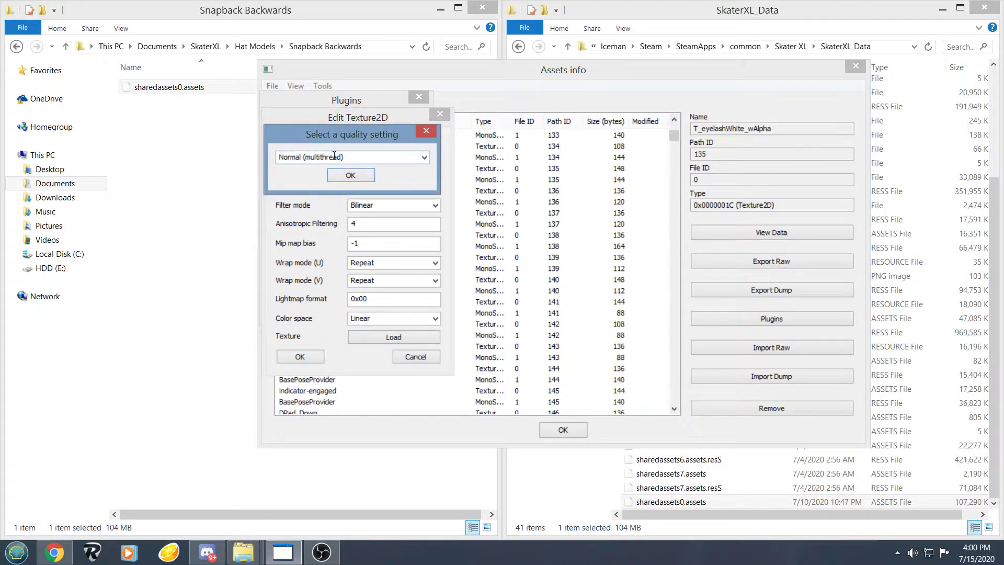
left_click(365, 177)
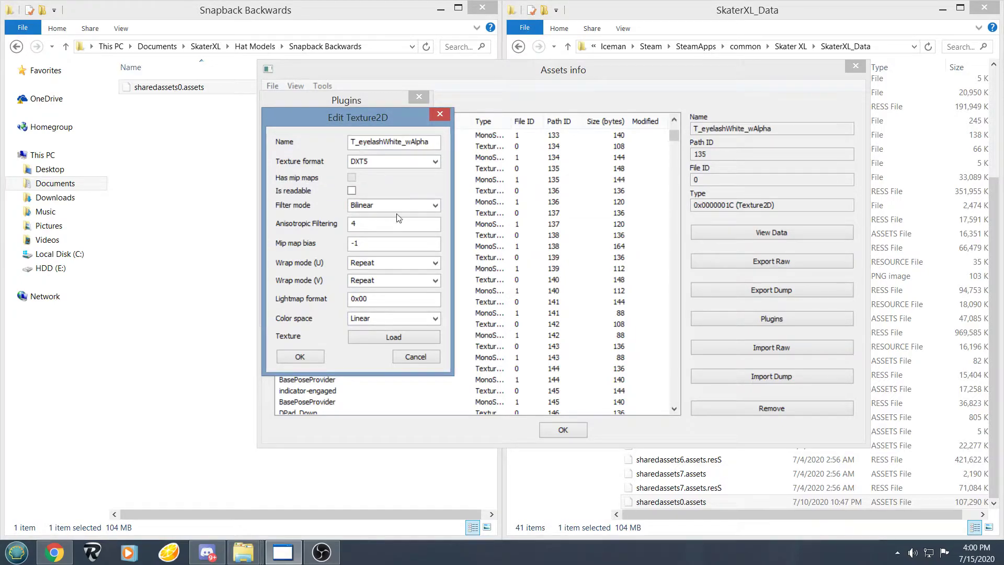
Close the assets list and save the changes as sharedassets0 in the downloads folder.
left_click(563, 431)
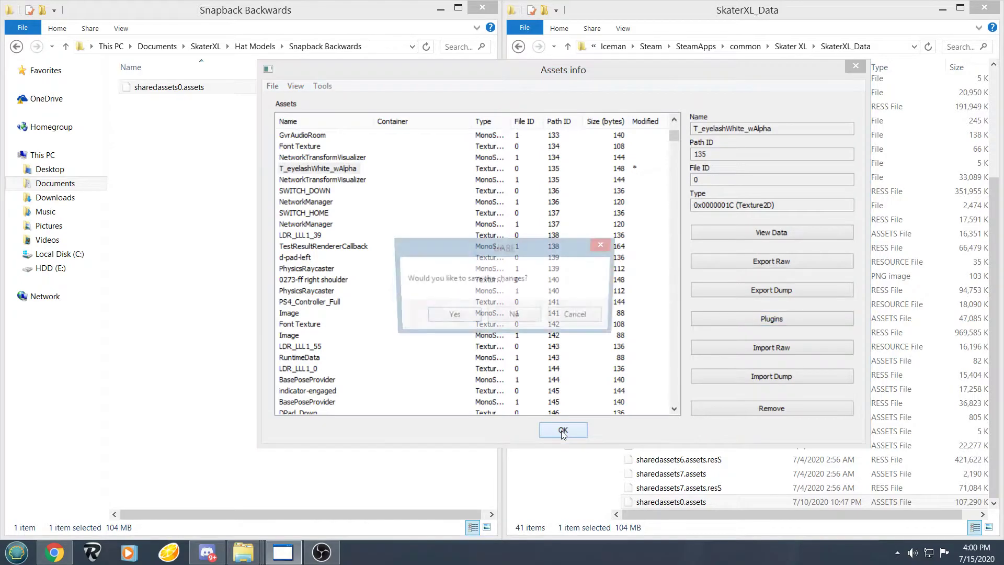
left_click(452, 317)
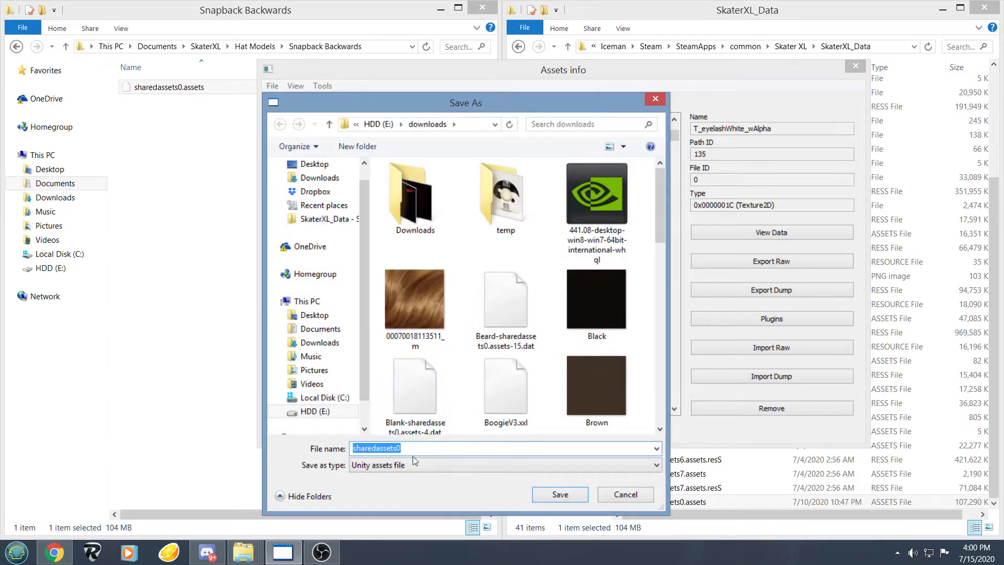
left_click(548, 496)
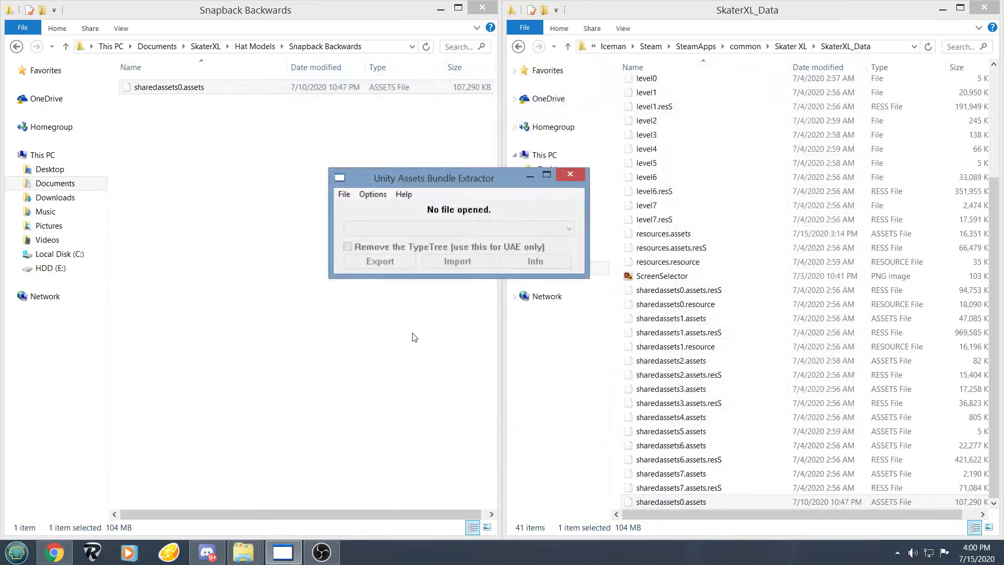
Switch to File Explorer and move the new sharedassets0.assets from downloads into SkaterXL_Data, replacing the existing file.
left_click(250, 557)
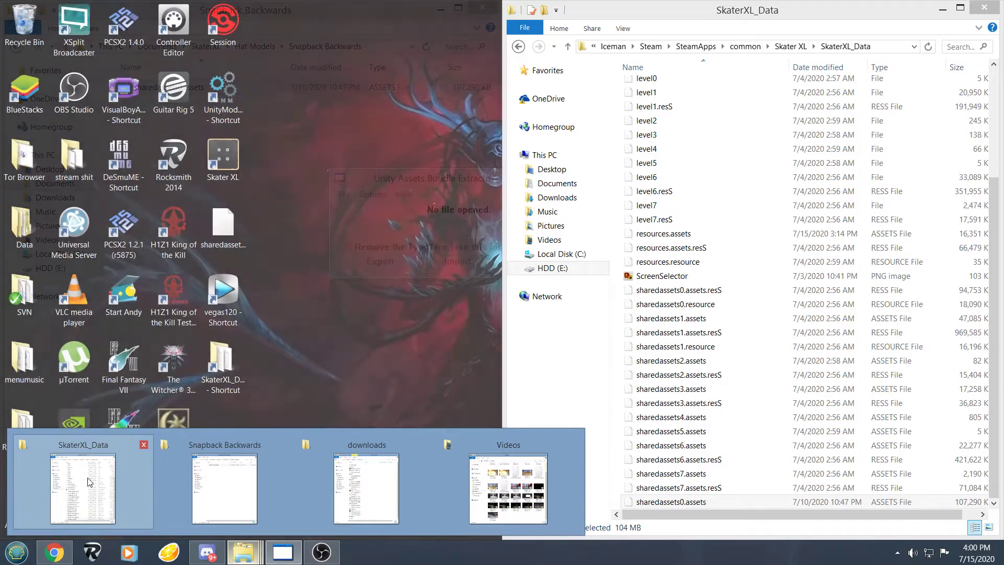
left_click(84, 484)
left_click(252, 547)
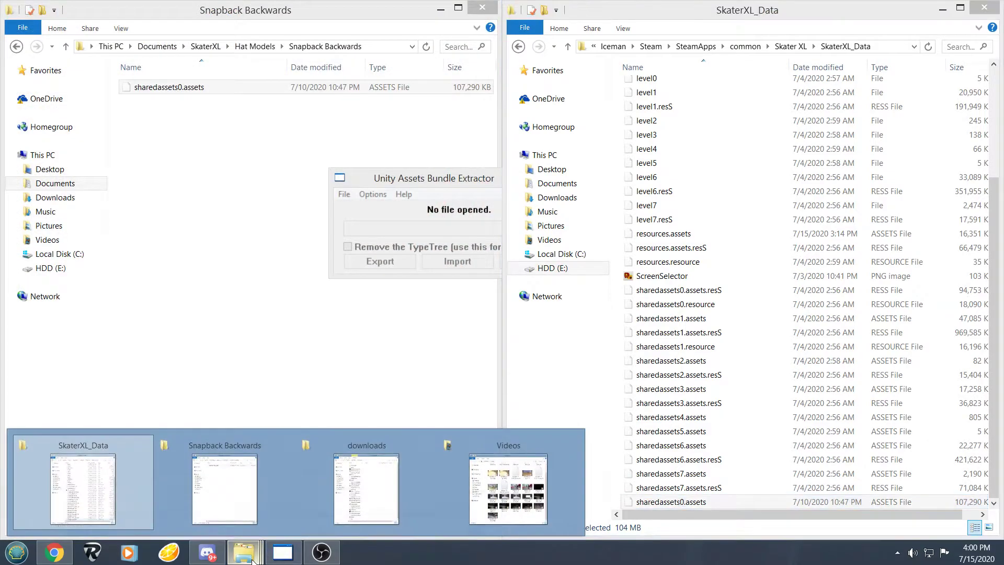
left_click(362, 492)
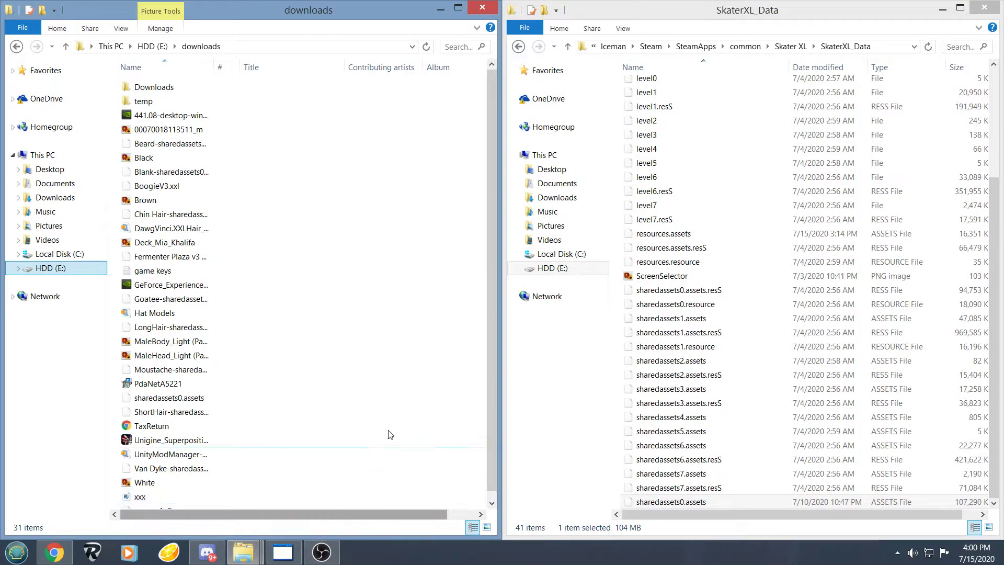
scroll(489, 293, "down", 1)
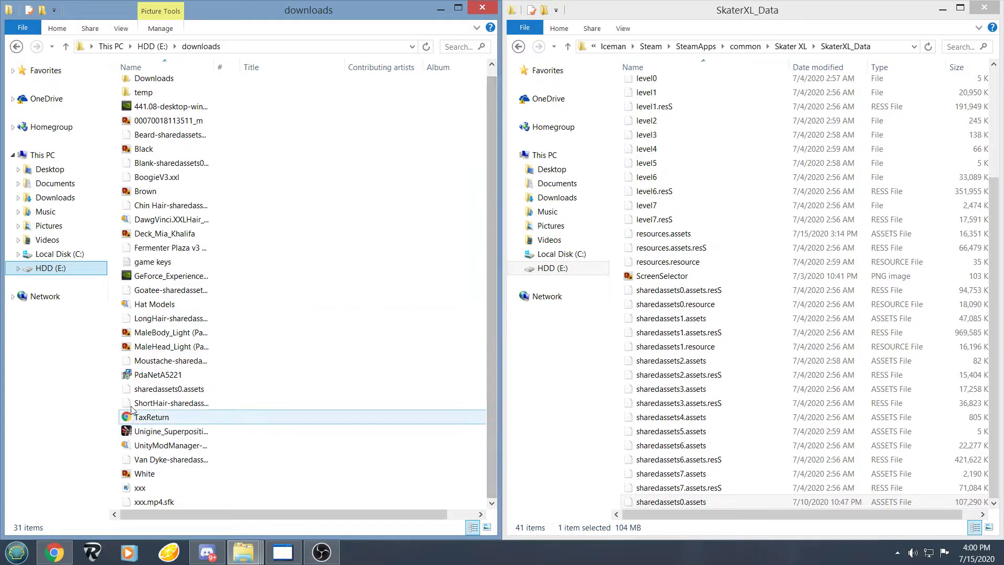
left_click(161, 399)
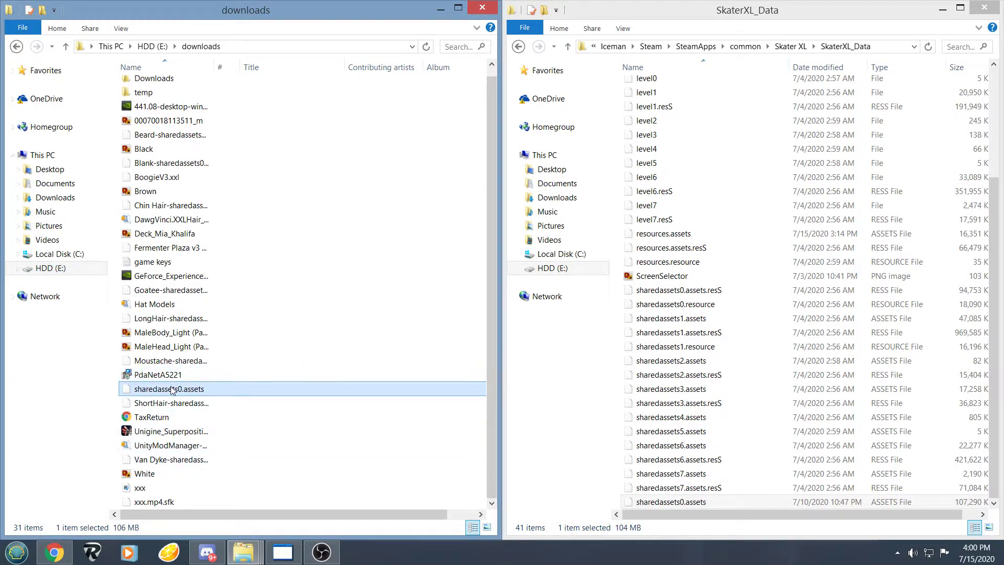
left_click_drag(173, 394, 639, 415)
left_click(518, 225)
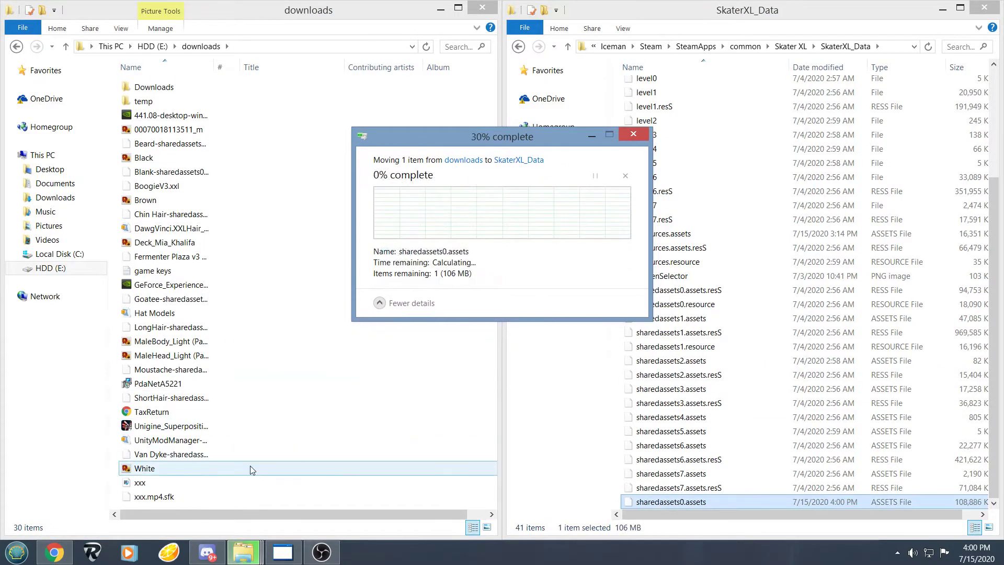
Launch SkaterXL from its configuration window and close the Mod Manager in the game.
left_click(8, 559)
left_click(55, 282)
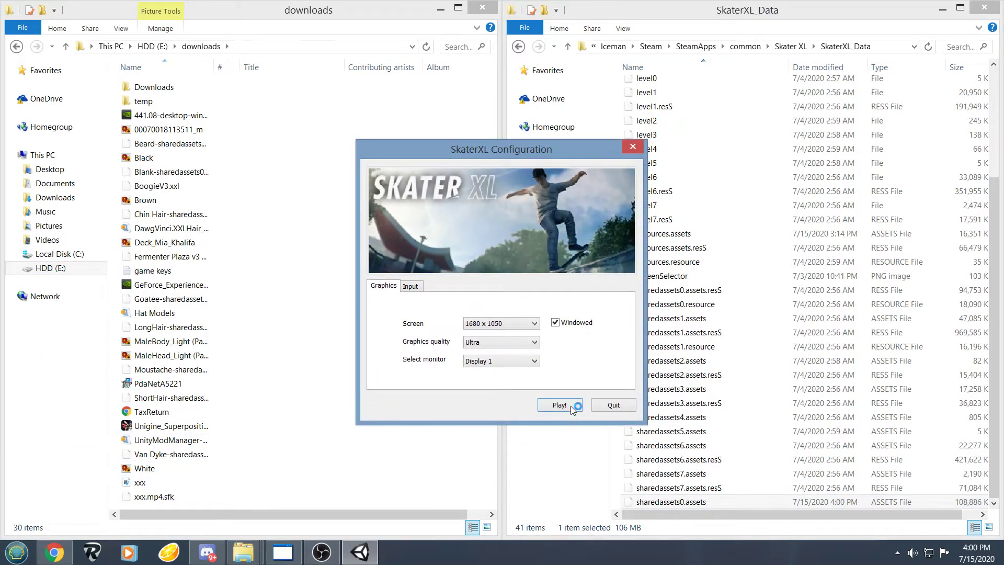
left_click(560, 405)
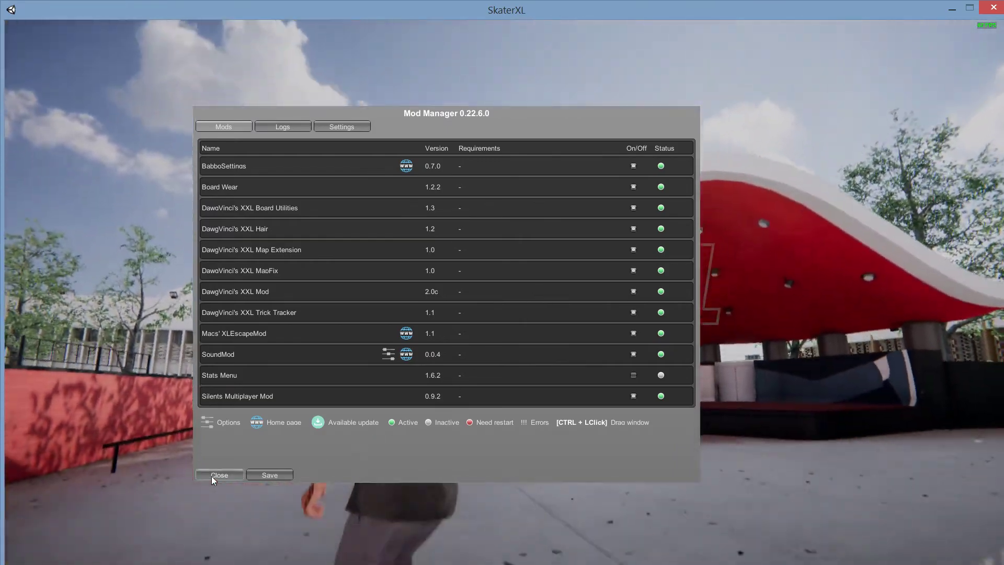
left_click(214, 475)
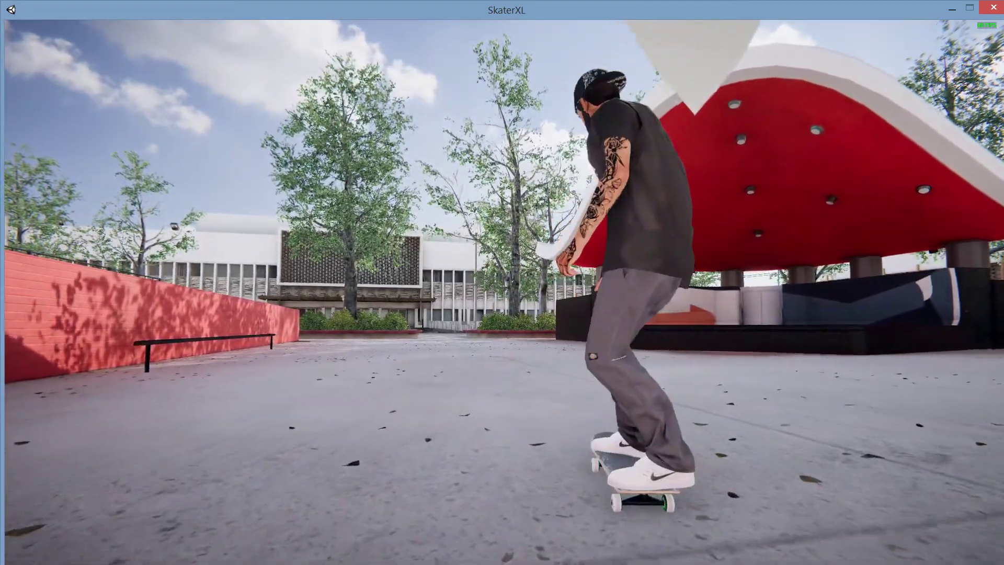
Open Edit Skater, go to the Custom Headwear category and equip the 9Fifty SB hat.
key("Escape")
key("Down")
key("Down")
key("Down")
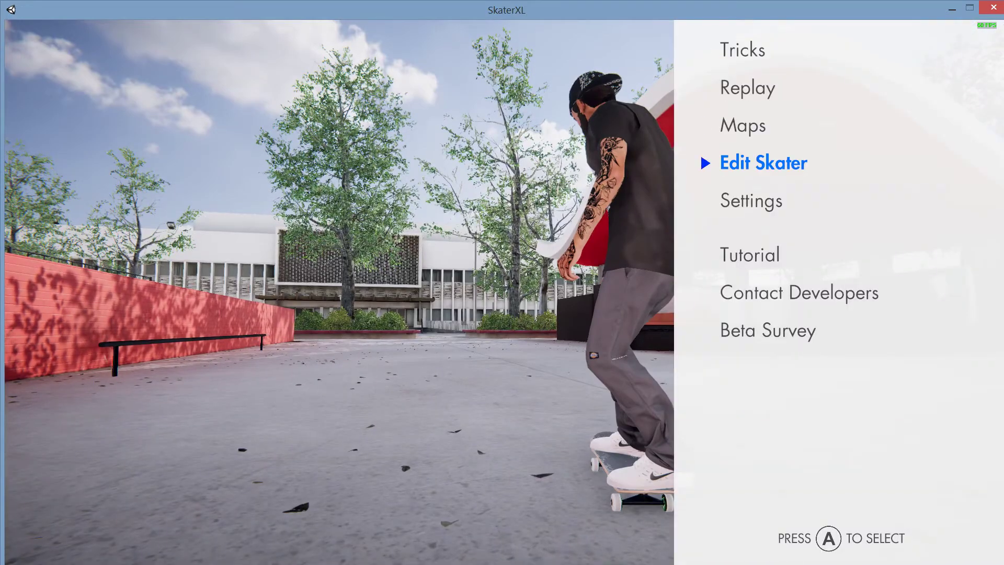
key("Return")
key("Right")
key("Right")
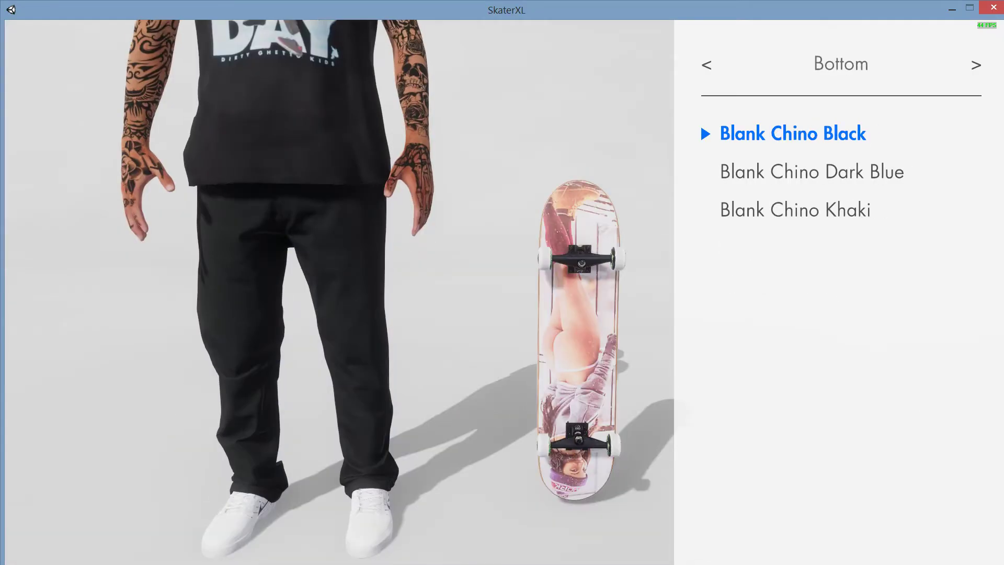
key("Right")
key("Right")
key("Right")
key("Right")
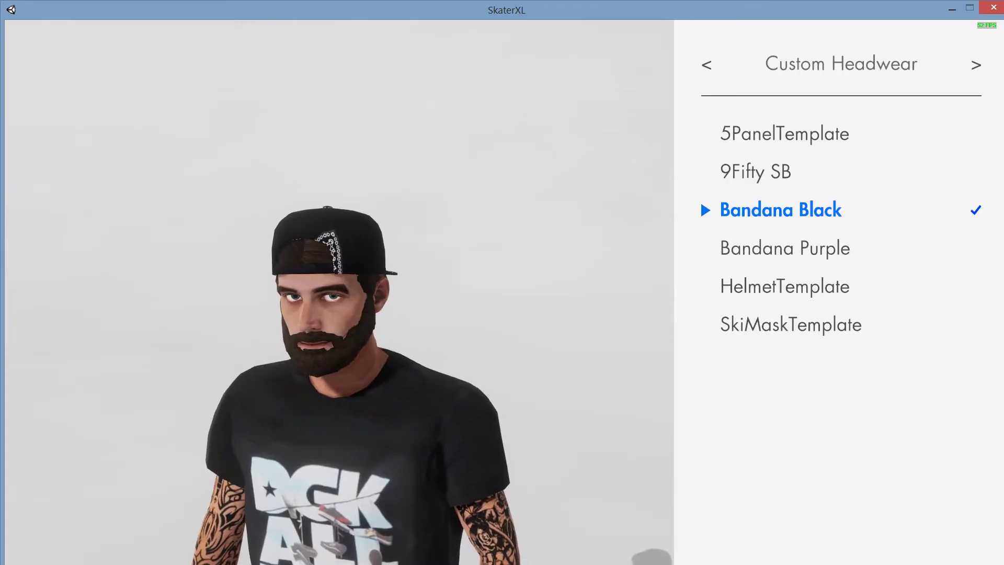
key("Up")
key("Return")
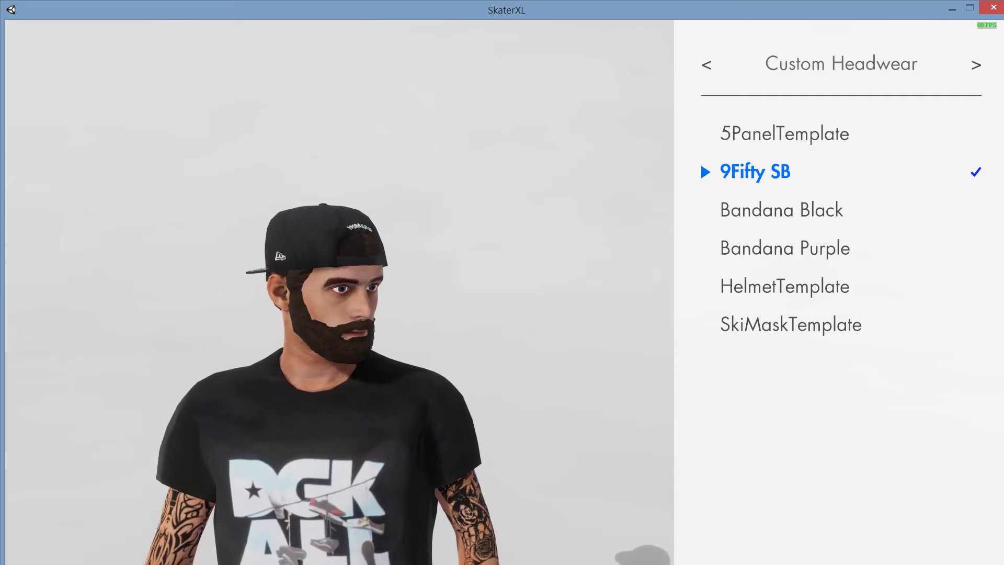
Switch to Chrome and bring up the Hairy_Hat_Men folder in Google Drive.
key("alt+Tab")
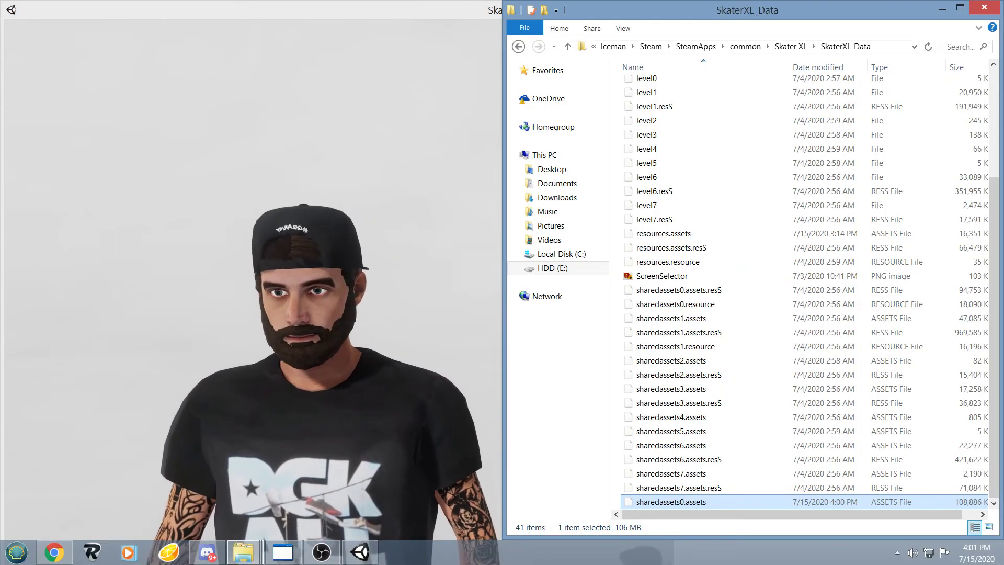
left_click(53, 552)
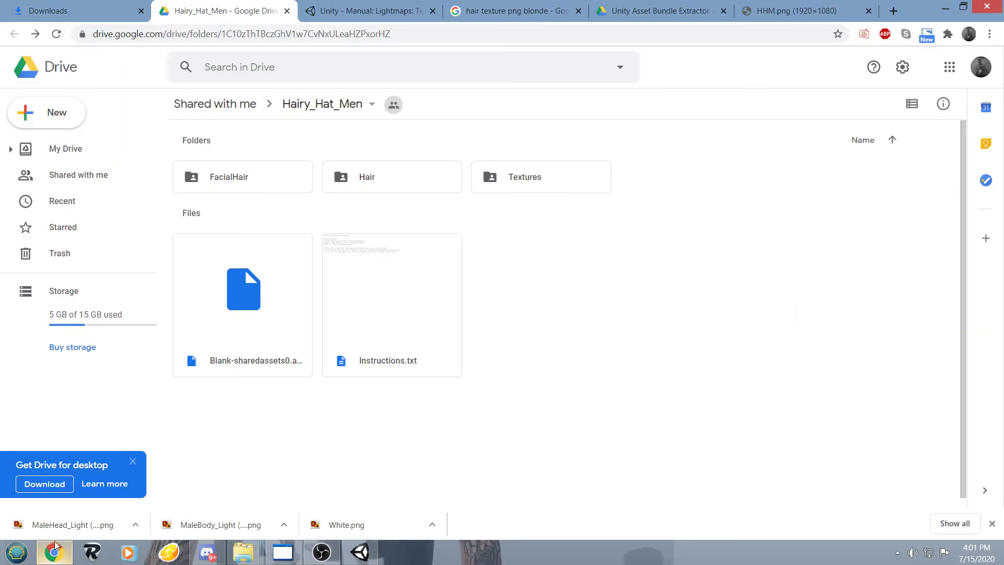